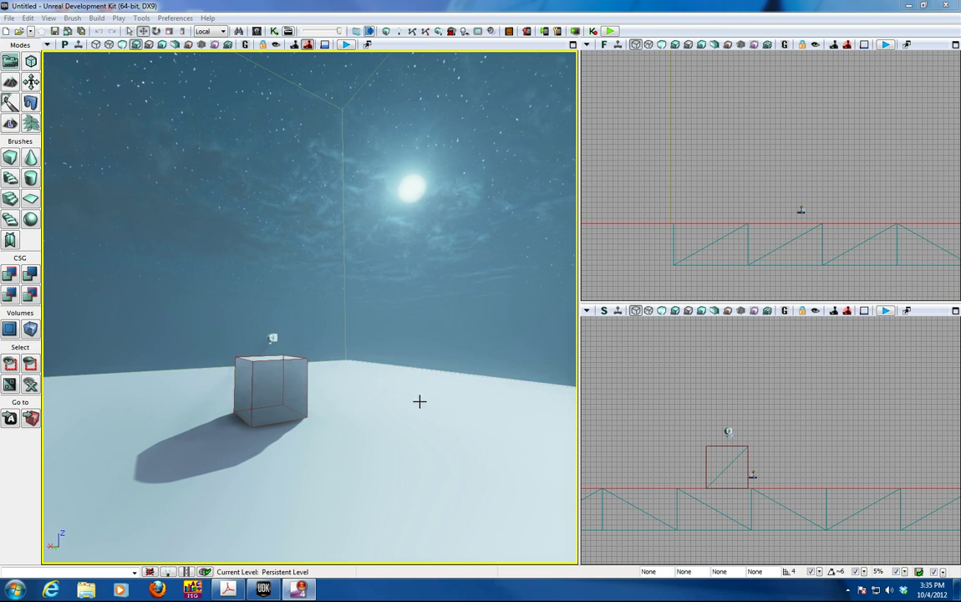
Create a new terrain at location 0, 0, 0 with 16 by 16 patches and no layer setup
left_click_drag(416, 402, 234, 105)
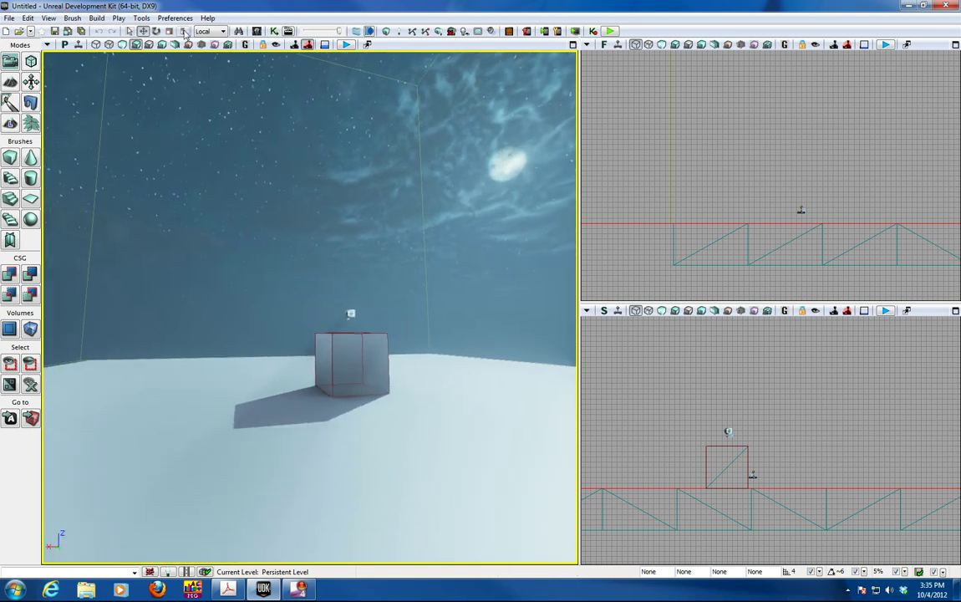
left_click(142, 19)
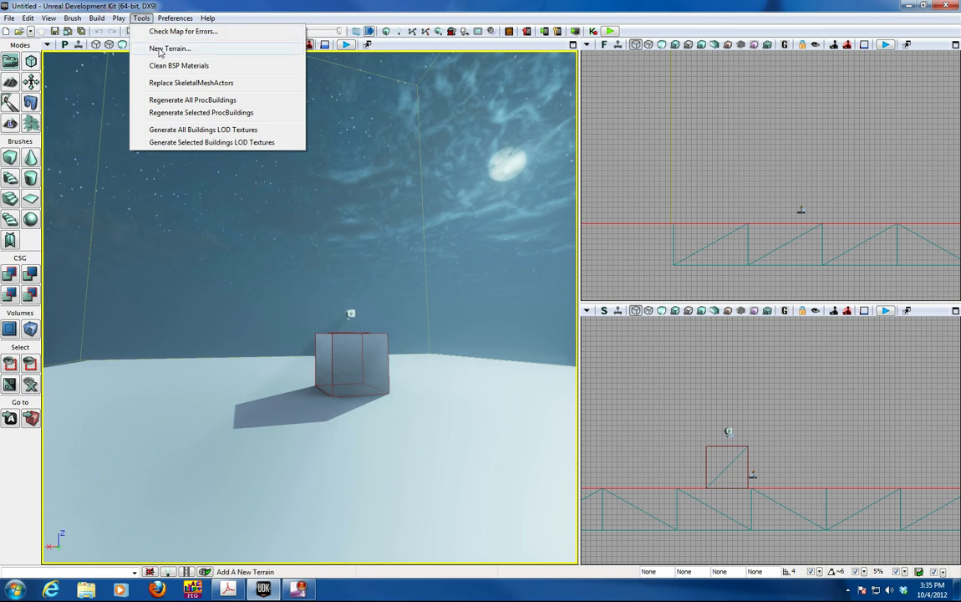
left_click(167, 49)
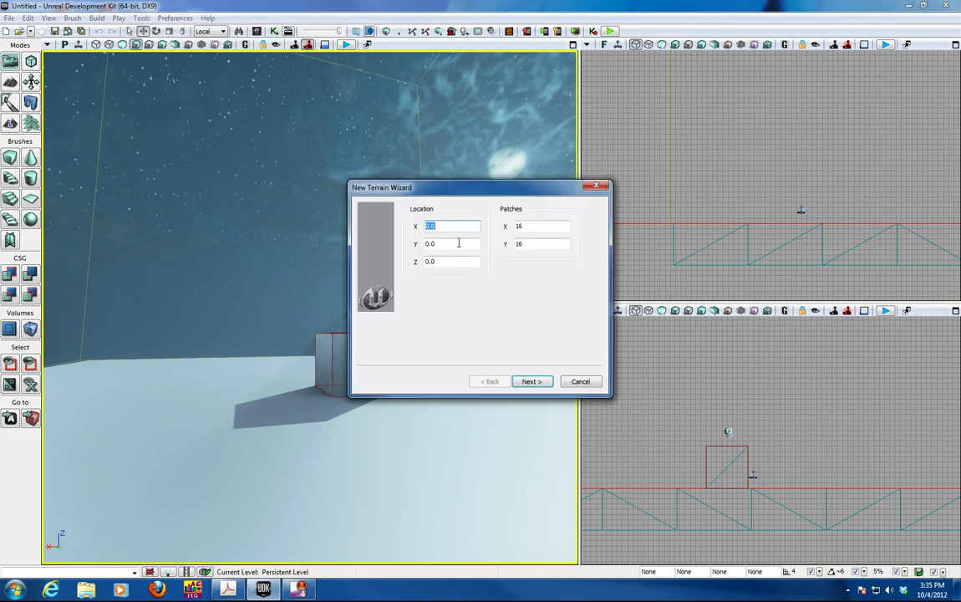
left_click(532, 381)
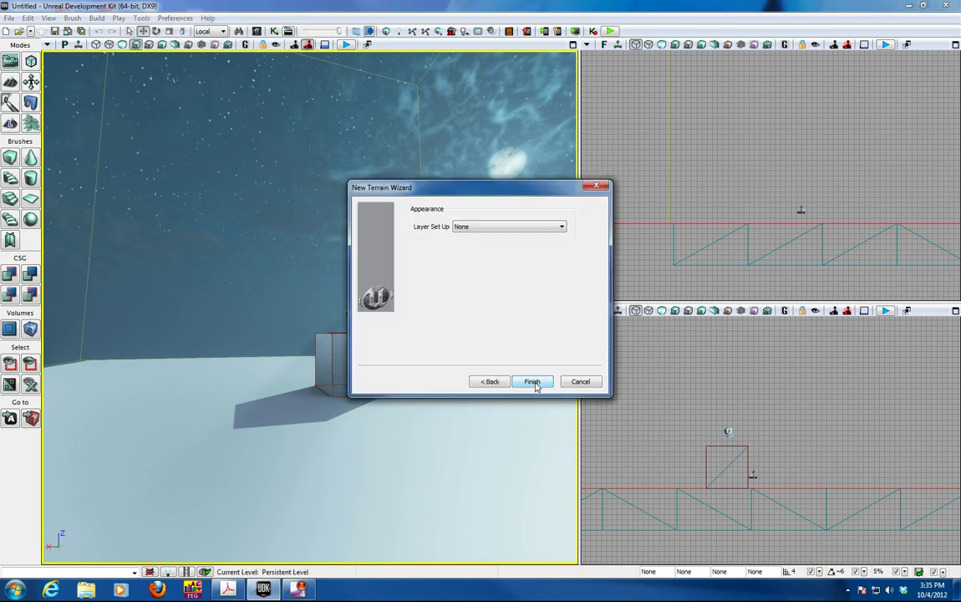
left_click(536, 383)
scroll(189, 372, "down", 1)
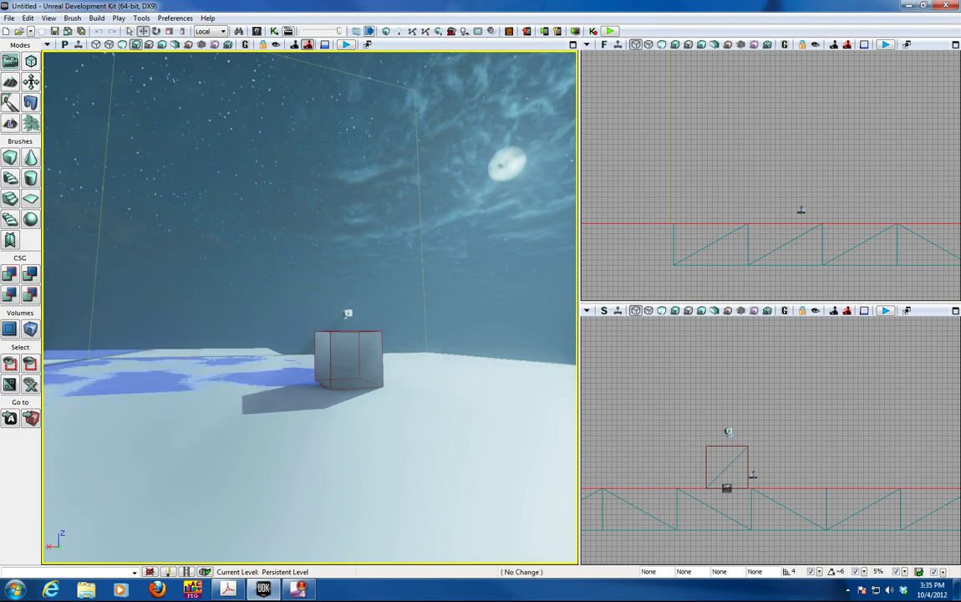
Select the new terrain and move it horizontally across the floor past the cube
left_click(170, 371)
left_click_drag(335, 378, 401, 431)
left_click(267, 358)
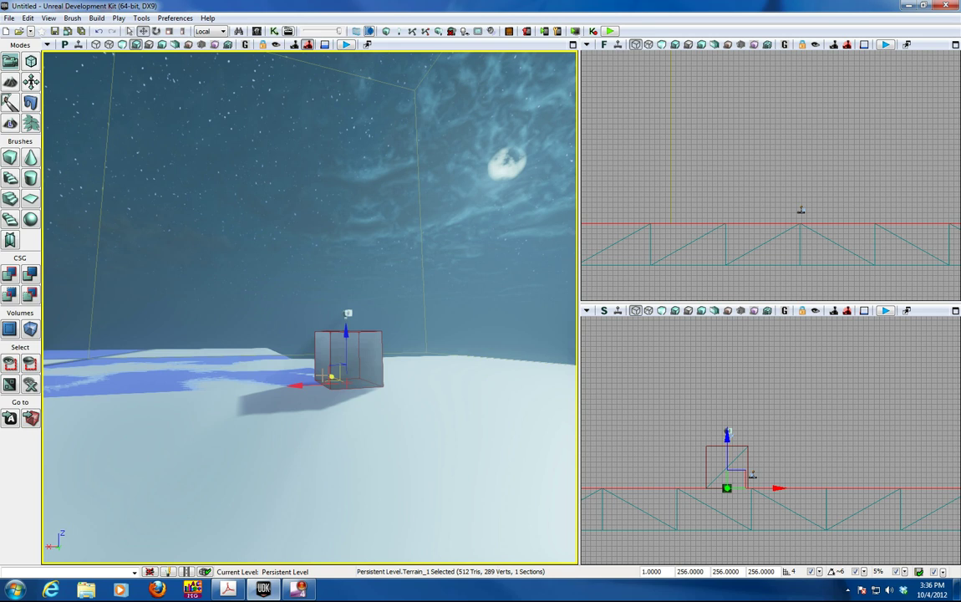
left_click_drag(331, 376, 436, 444)
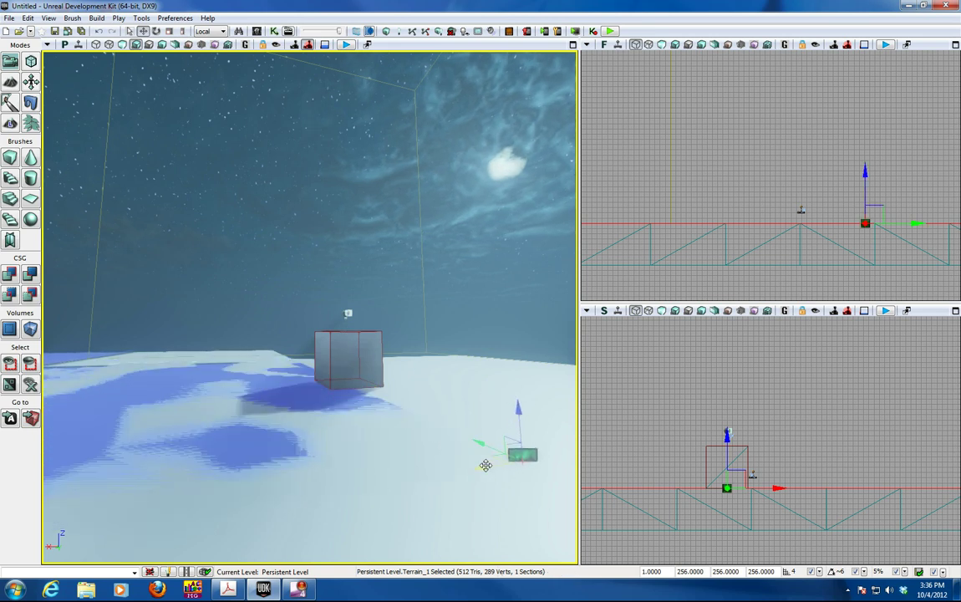
left_click_drag(485, 464, 600, 440)
scroll(493, 429, "down", 3)
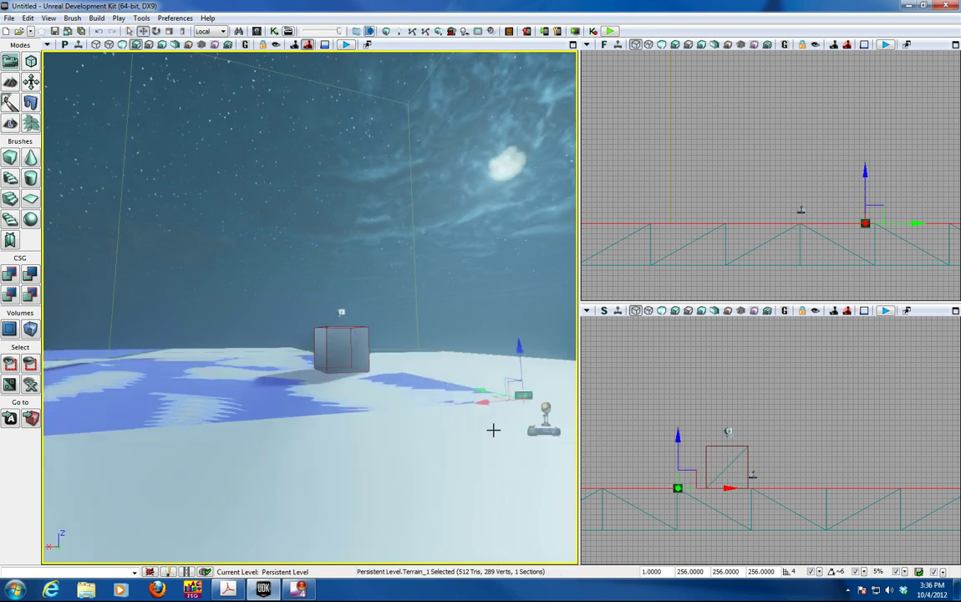
left_click_drag(491, 391, 569, 409)
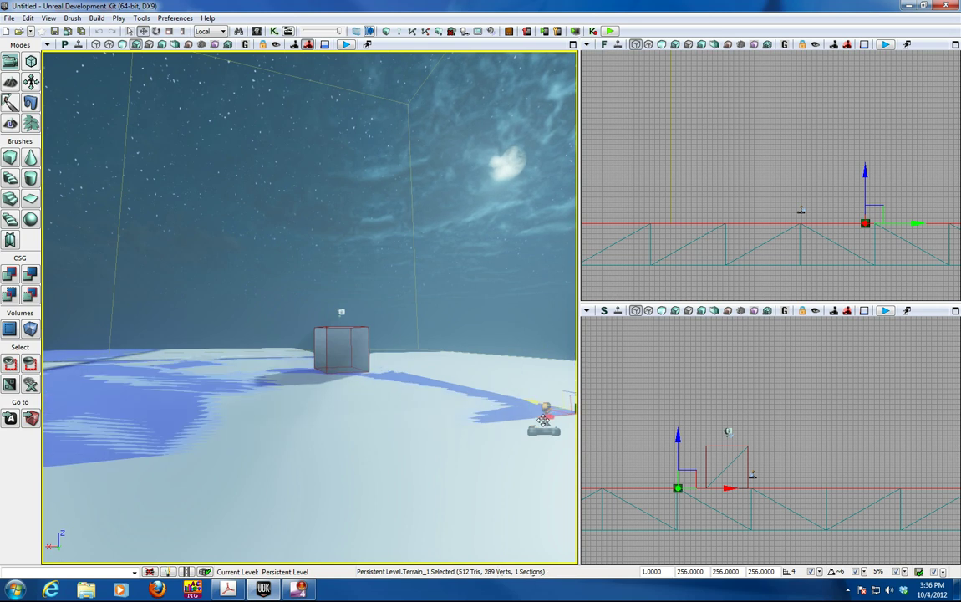
scroll(436, 420, "down", 3)
left_click_drag(470, 390, 661, 448)
Select the white floor mesh and lower it slightly below the terrain
left_click(495, 417)
scroll(495, 417, "down", 3)
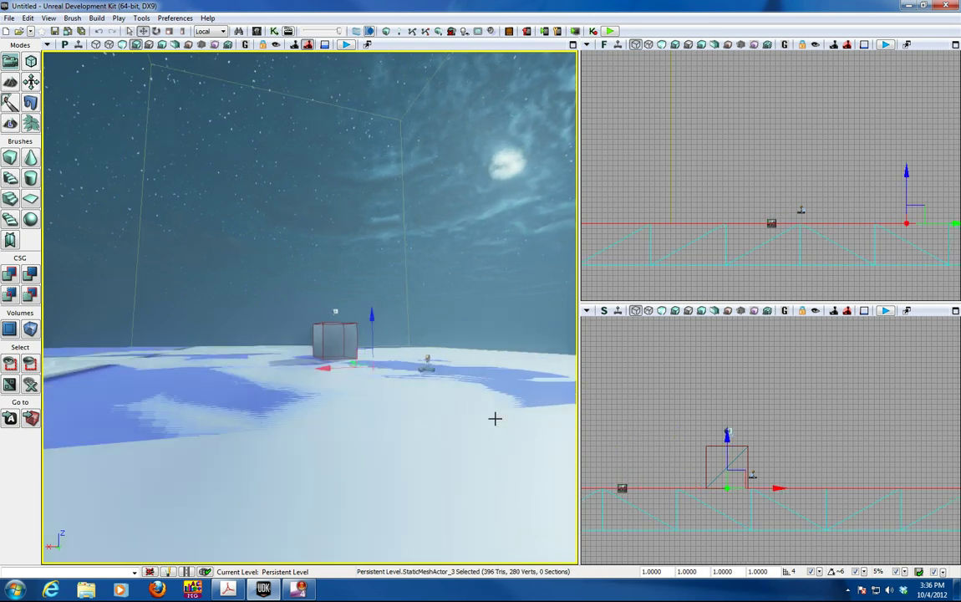
left_click_drag(362, 342, 295, 298)
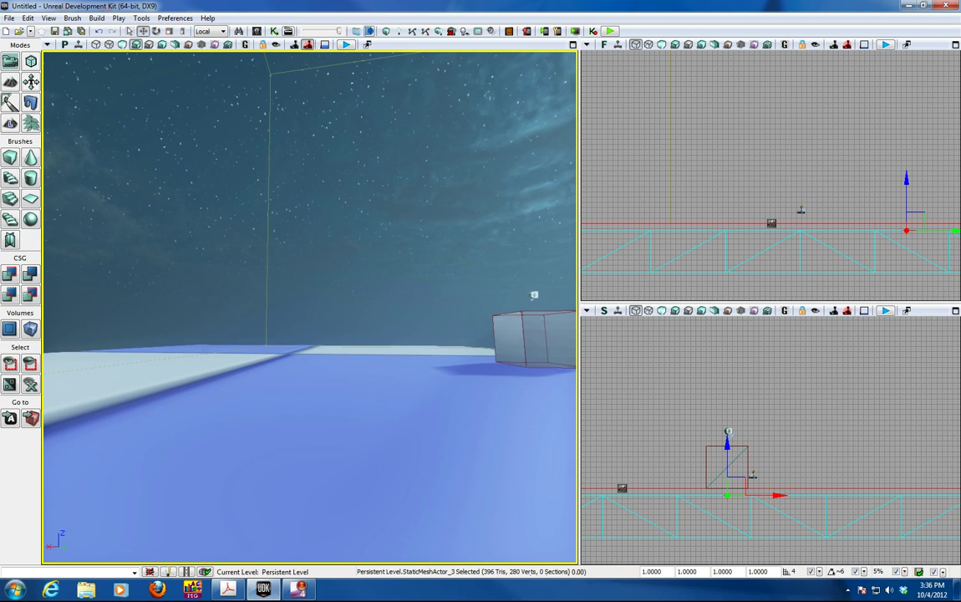
scroll(282, 434, "down", 2)
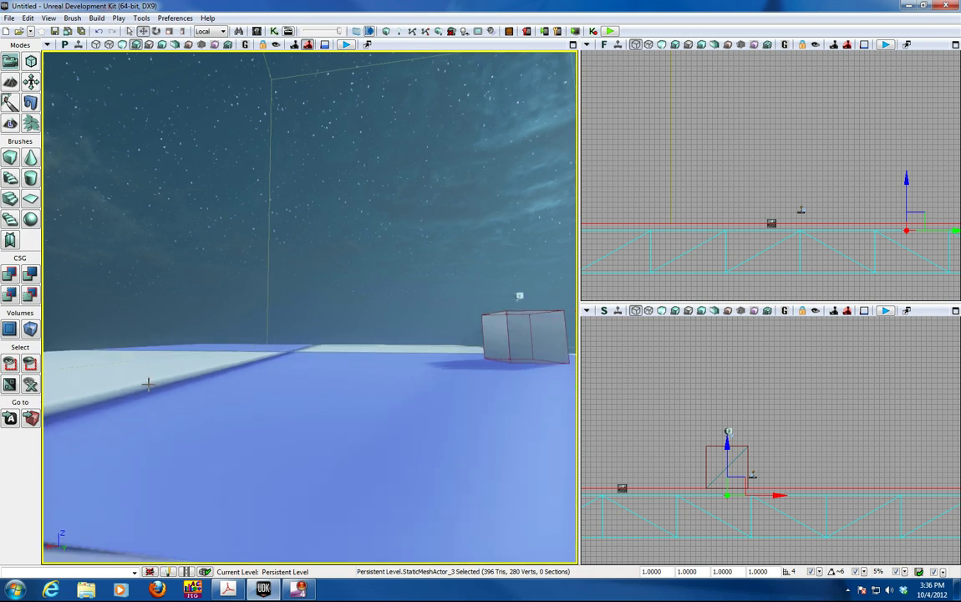
Open the terrain editor and turn on the wireframe display for Terrain_1
left_click(10, 82)
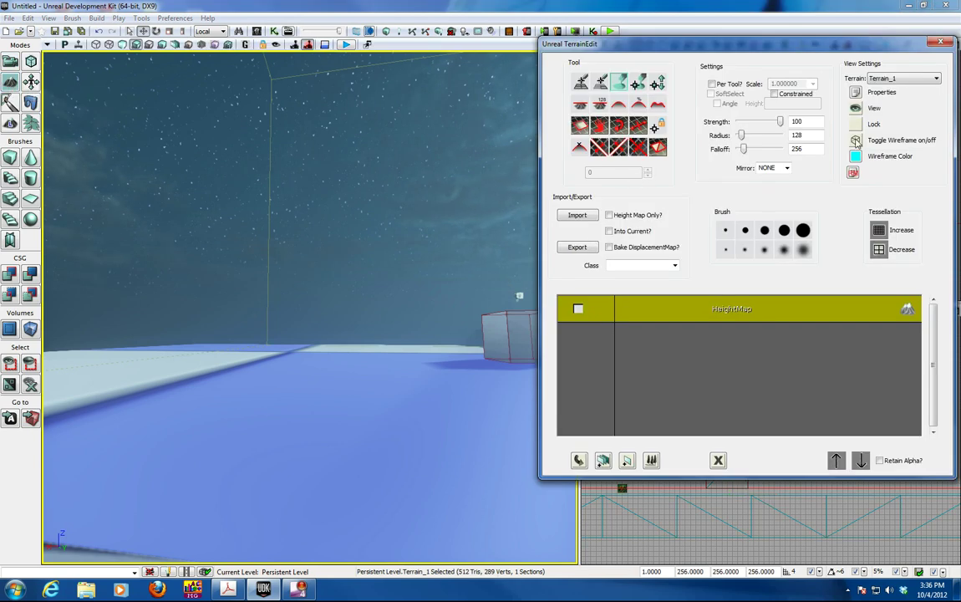
left_click(856, 143)
left_click_drag(370, 359, 386, 387)
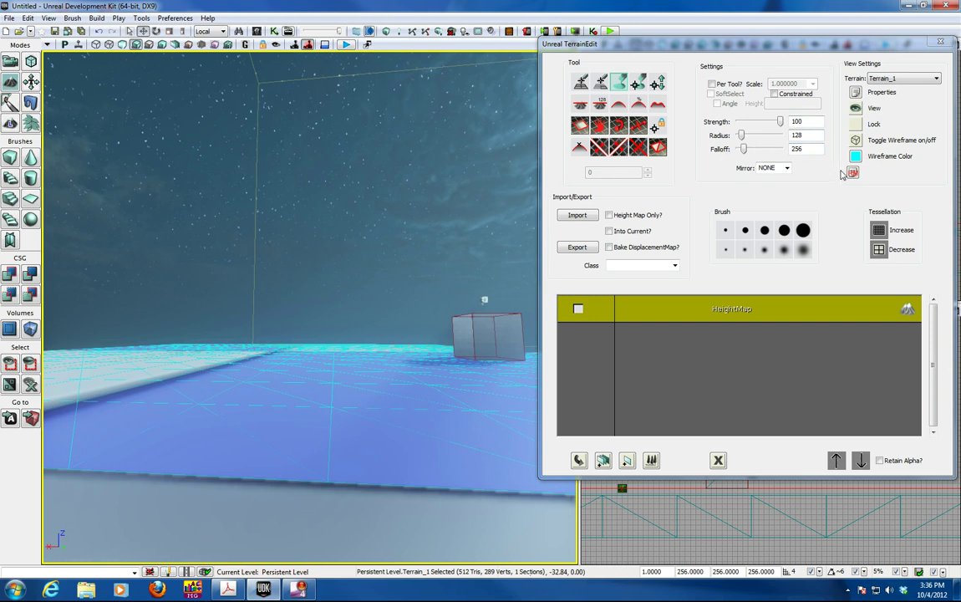
Increase the tessellation of Terrain_1 twice, accepting the added vertices each time
left_click(880, 232)
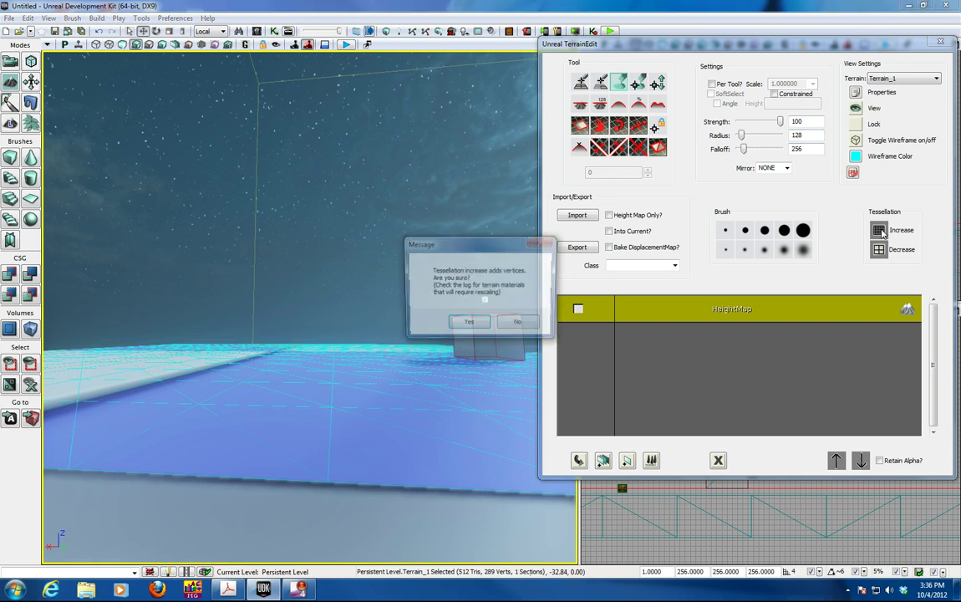
left_click(460, 330)
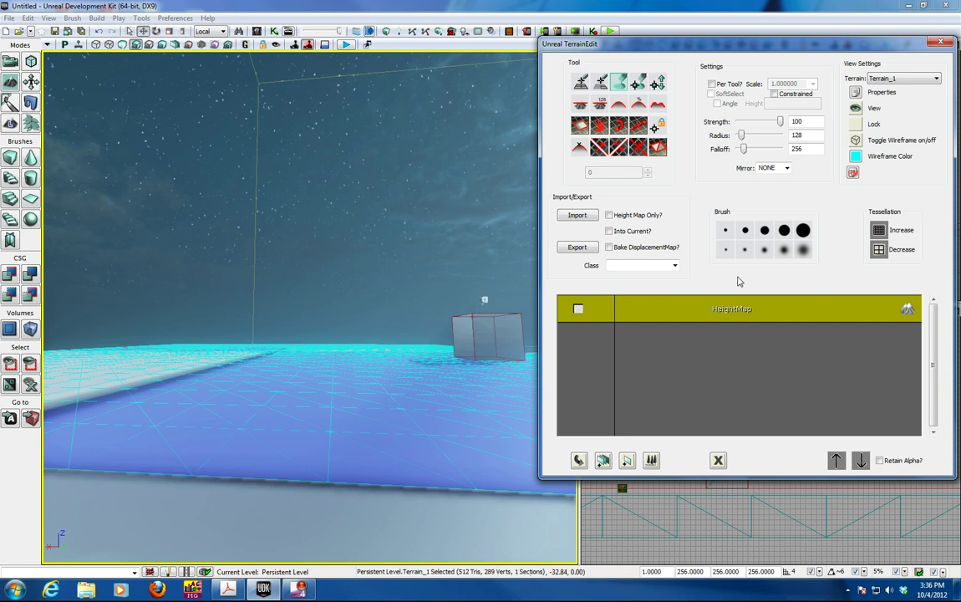
left_click(877, 230)
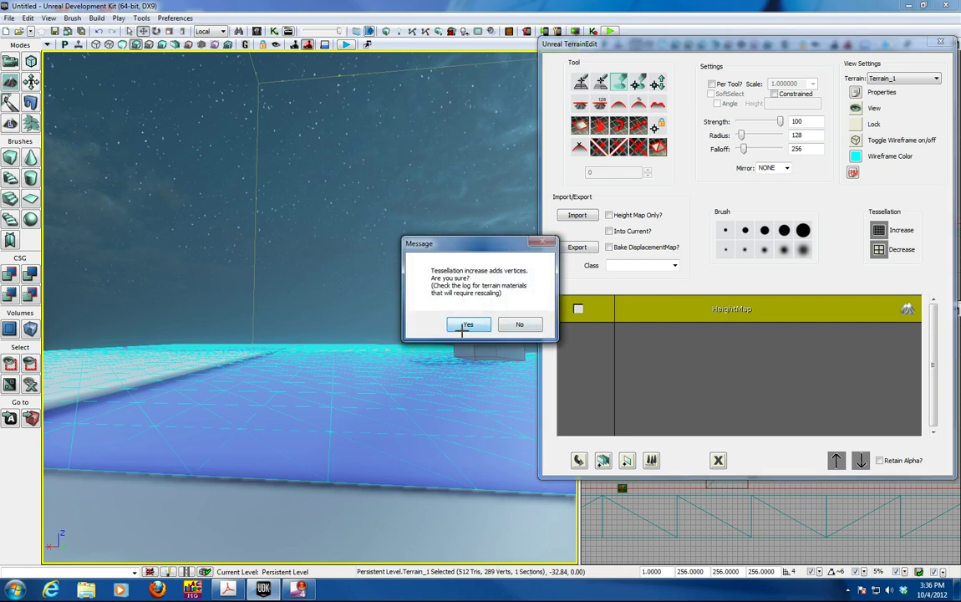
left_click(467, 323)
Raise hills on the terrain with the Paint tool at strength 100, radius 128 and falloff 256
left_click_drag(314, 375, 298, 393)
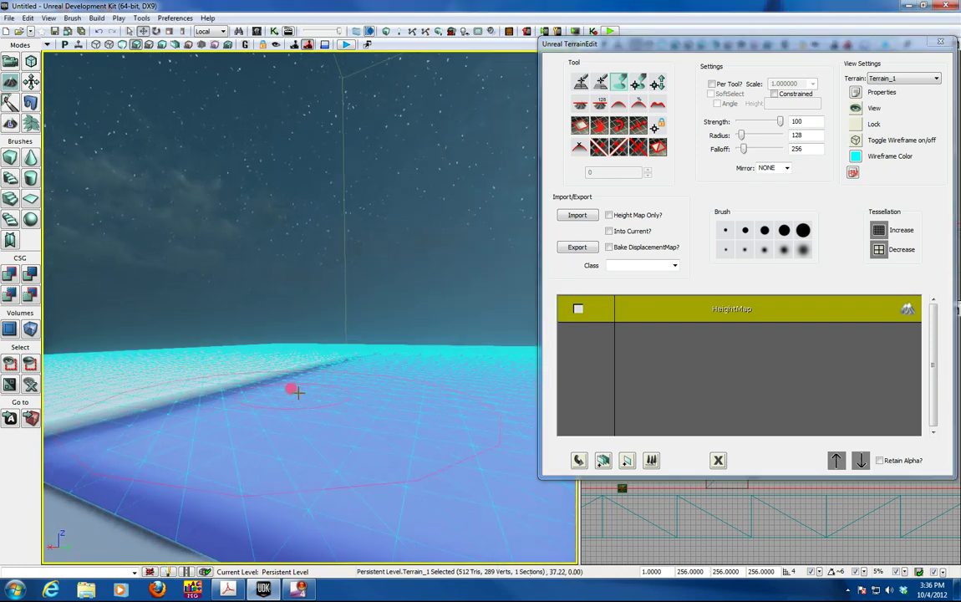
left_click(623, 81)
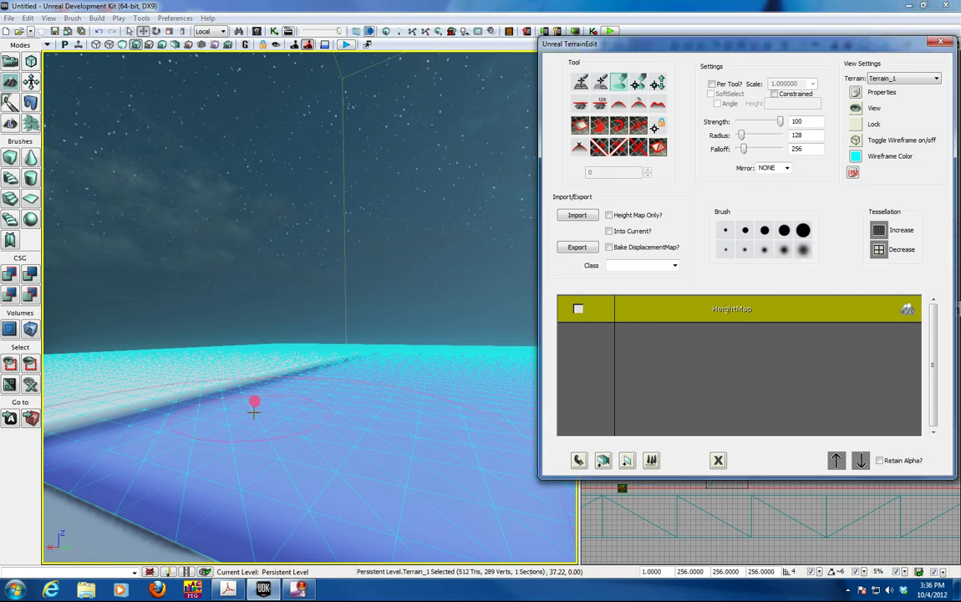
left_click(259, 386, "ctrl")
left_click_drag(258, 385, 261, 397, "ctrl")
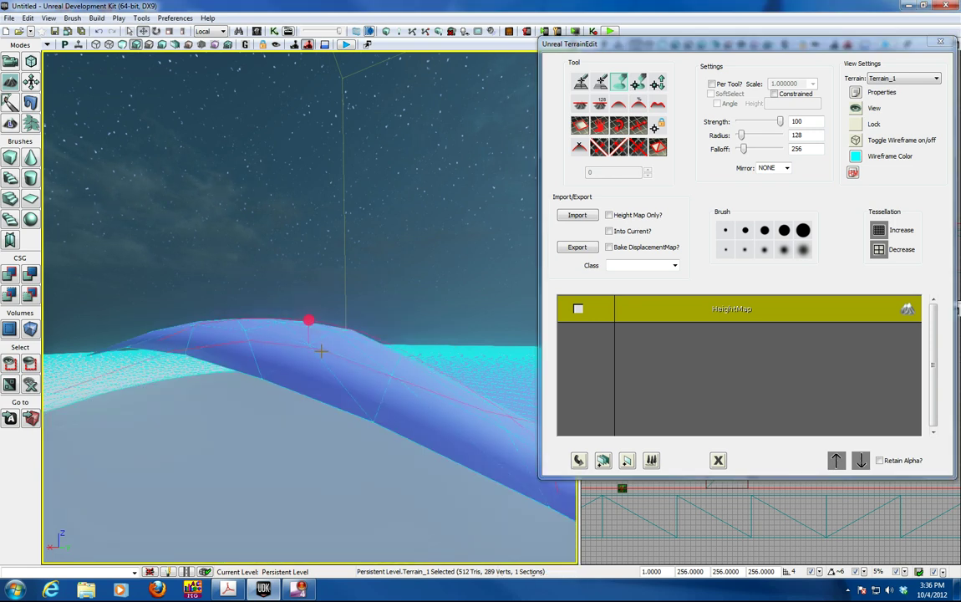
left_click_drag(334, 355, 418, 293)
mouse_move(293, 338)
left_mouse_down()
mouse_move(205, 351)
mouse_move(186, 343)
mouse_move(306, 325)
mouse_move(349, 330)
left_mouse_up()
left_click_drag(403, 343, 454, 351, "ctrl")
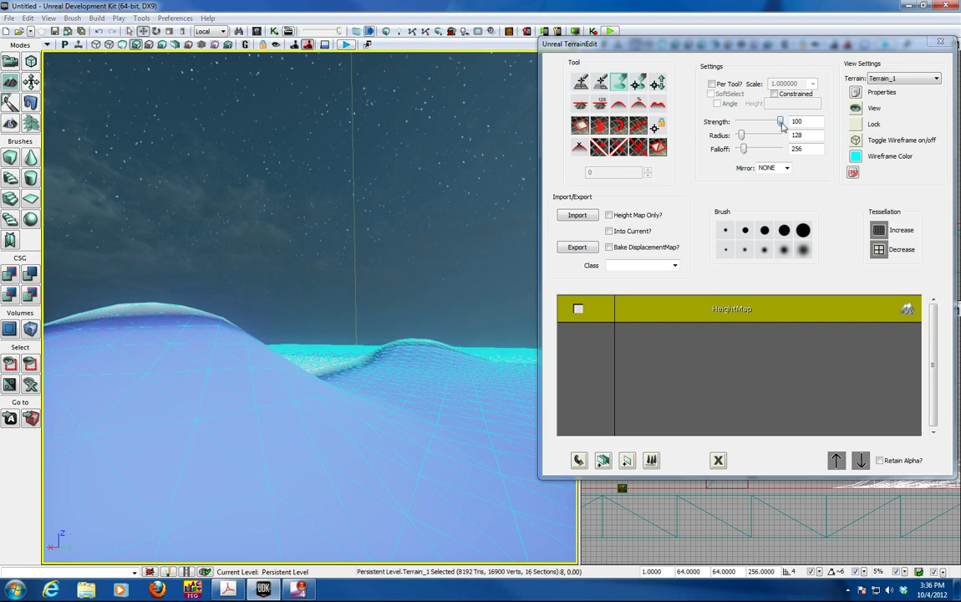
Set the brush strength to 40 and raise gentler hills across the terrain near the cube
left_click_drag(779, 121, 756, 122)
left_click_drag(498, 348, 555, 351)
left_click_drag(434, 356, 380, 340, "ctrl")
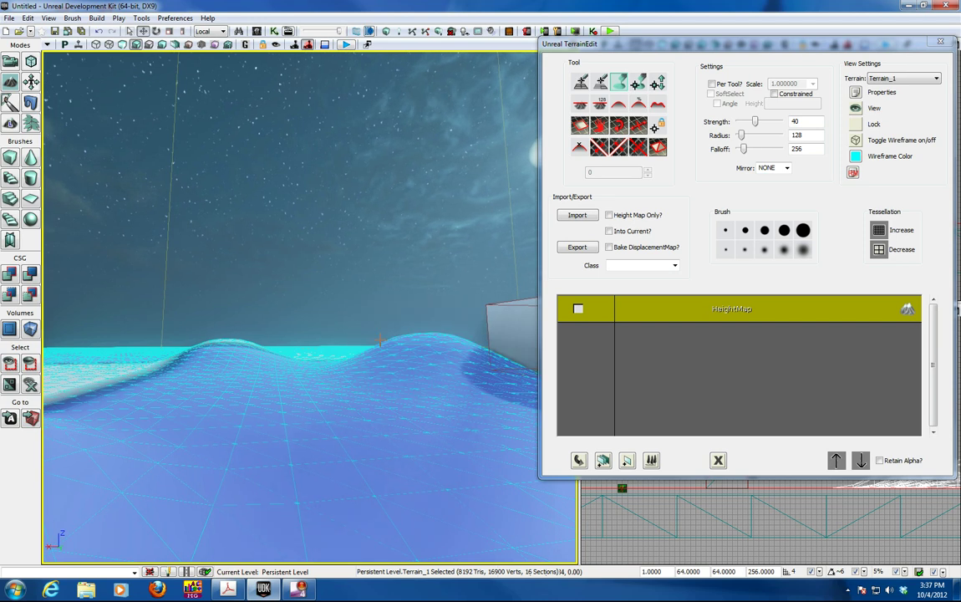
mouse_move(316, 347)
left_mouse_down("ctrl")
mouse_move(155, 334)
mouse_move(102, 353)
left_mouse_up("ctrl")
scroll(235, 410, "down", 3)
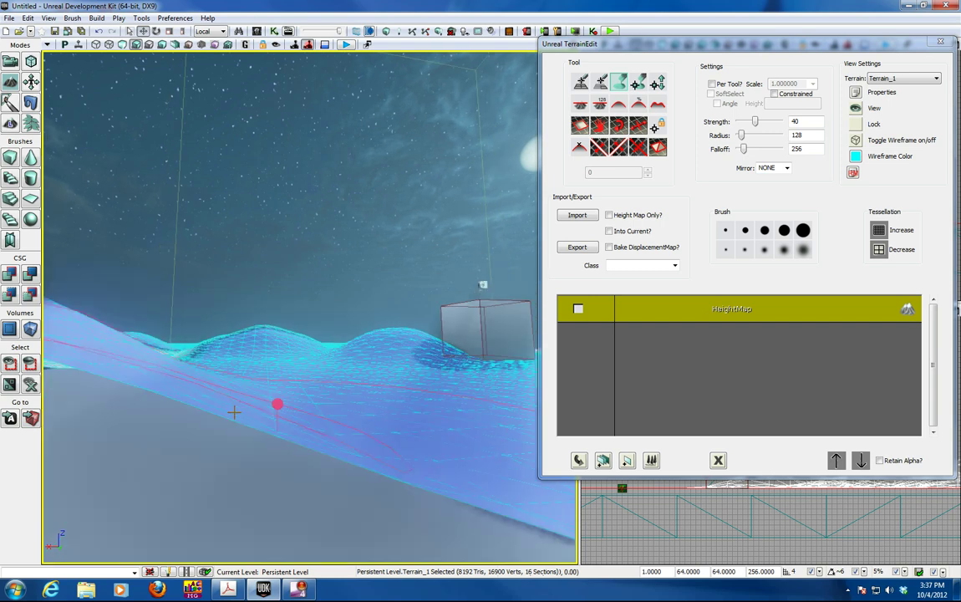
Raise another hill in the distant part of the terrain with the Paint tool
scroll(254, 399, "up", 3)
mouse_move(320, 367)
right_mouse_down()
mouse_move(185, 371)
mouse_move(330, 364)
right_mouse_up()
left_click_drag(329, 363, 330, 351)
mouse_move(273, 365)
right_mouse_down()
mouse_move(396, 361)
mouse_move(303, 339)
mouse_move(292, 317)
mouse_move(341, 338)
right_mouse_up()
mouse_move(342, 338)
left_mouse_down()
mouse_move(328, 287)
mouse_move(360, 354)
left_mouse_up()
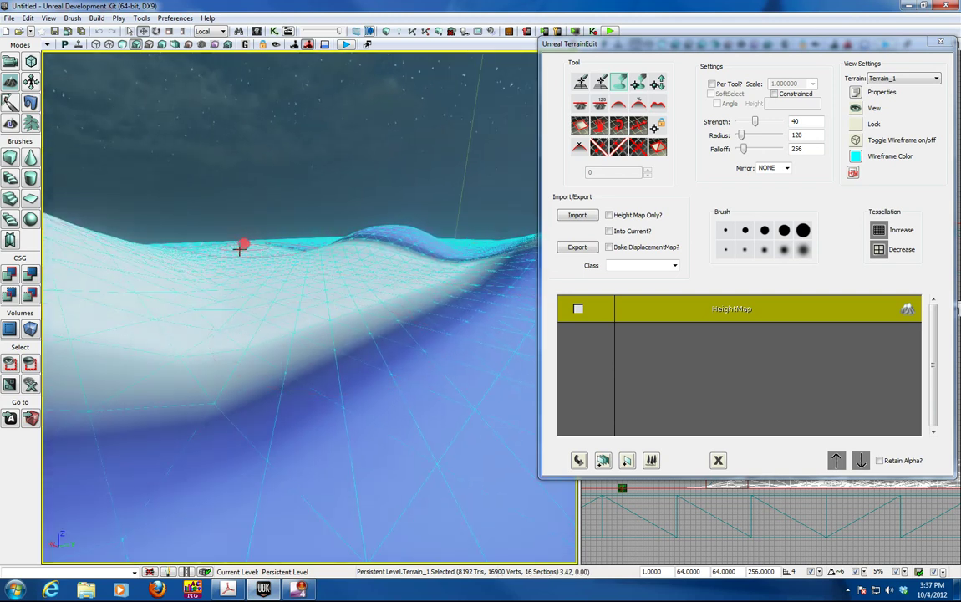
mouse_move(244, 248)
left_mouse_down("ctrl")
mouse_move(226, 240)
mouse_move(256, 227)
left_mouse_up("ctrl")
left_click_drag(408, 269, 432, 305)
Raise the terrain along its near and side edges around the cube and undo the last stroke
scroll(432, 305, "down", 8)
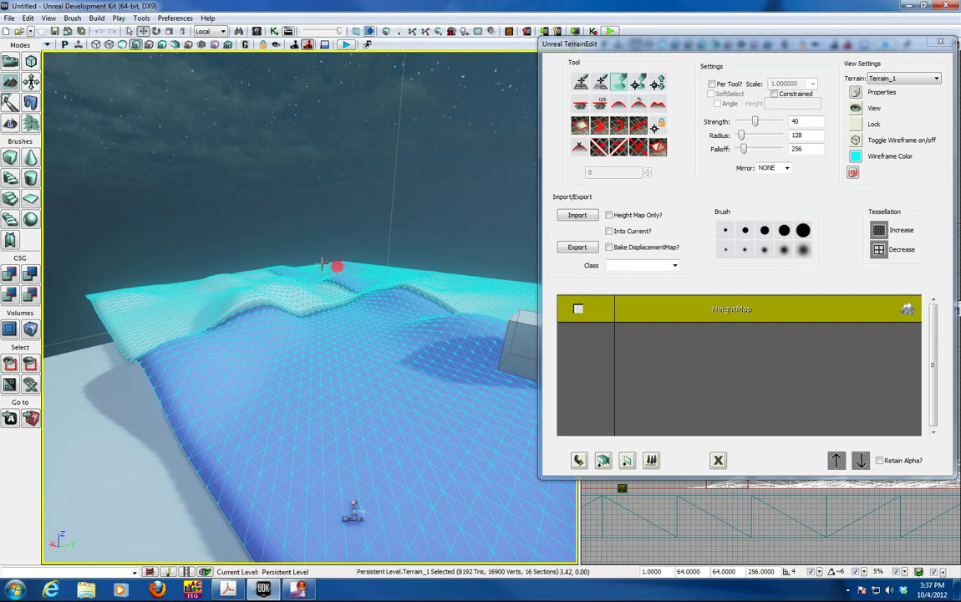
scroll(363, 365, "down", 3)
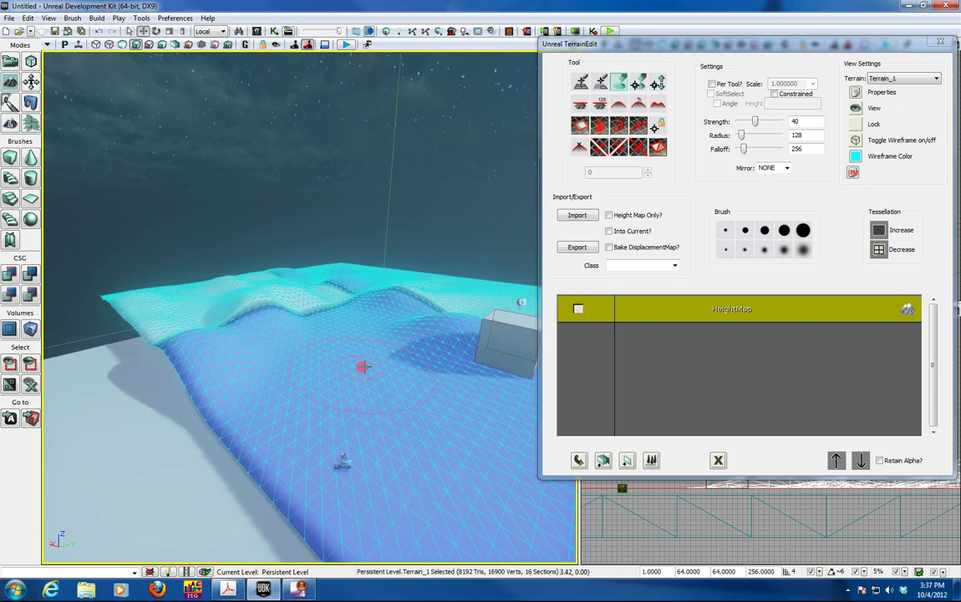
scroll(443, 385, "down", 2)
left_click_drag(481, 472, 345, 453, "ctrl")
mouse_move(471, 373)
right_mouse_down()
mouse_move(535, 368)
mouse_move(471, 372)
right_mouse_up()
mouse_move(483, 439)
left_mouse_down("ctrl")
mouse_move(467, 380)
mouse_move(472, 328)
mouse_move(453, 307)
mouse_move(476, 355)
mouse_move(437, 315)
mouse_move(375, 304)
mouse_move(423, 322)
mouse_move(476, 416)
mouse_move(470, 429)
mouse_move(471, 403)
mouse_move(486, 410)
mouse_move(477, 389)
mouse_move(477, 418)
mouse_move(472, 383)
left_mouse_up("ctrl")
left_click(473, 424, "ctrl")
key("ctrl+z")
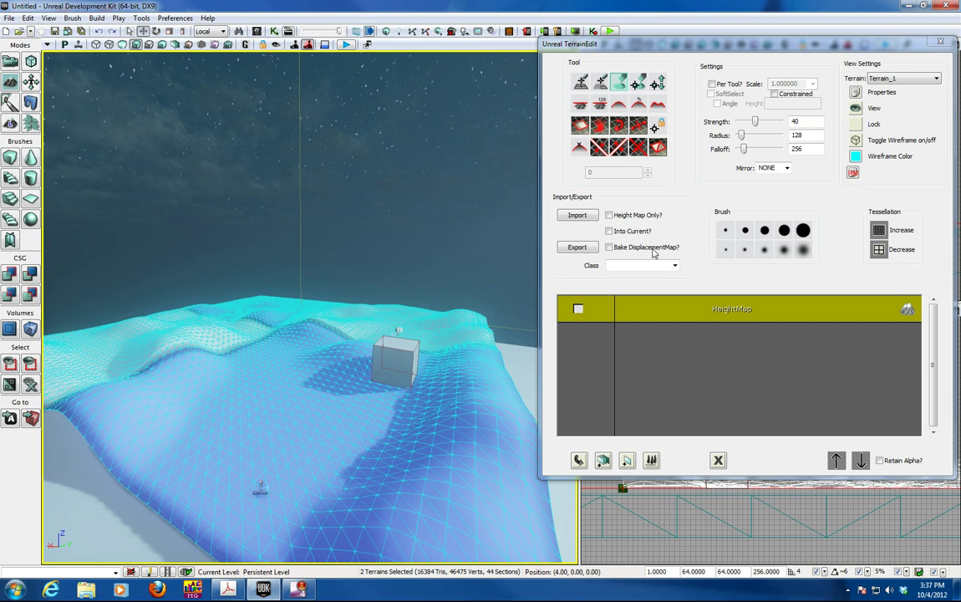
Try to create a new terrain setup layer from material with auto-create
right_click(674, 345)
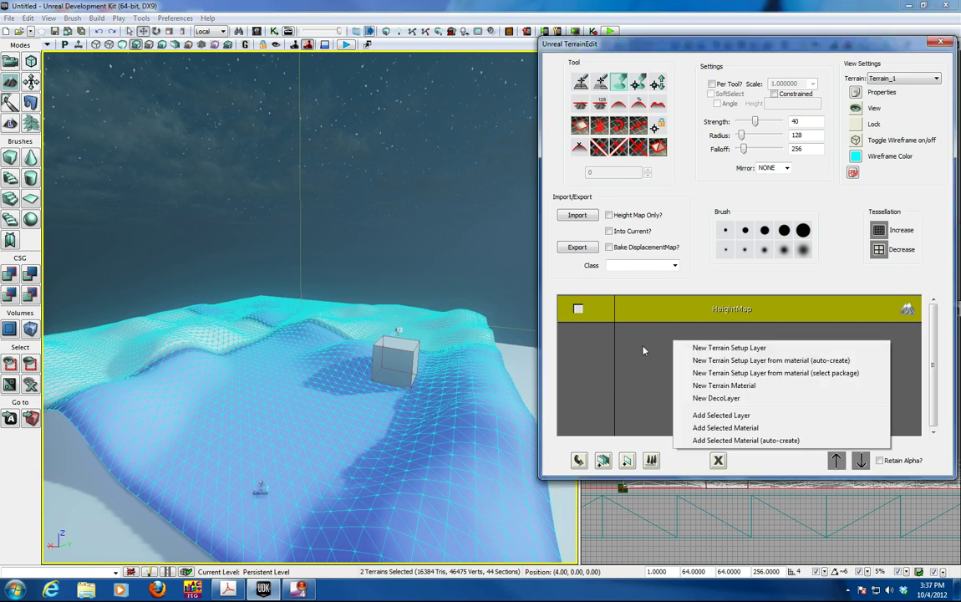
left_click(714, 361)
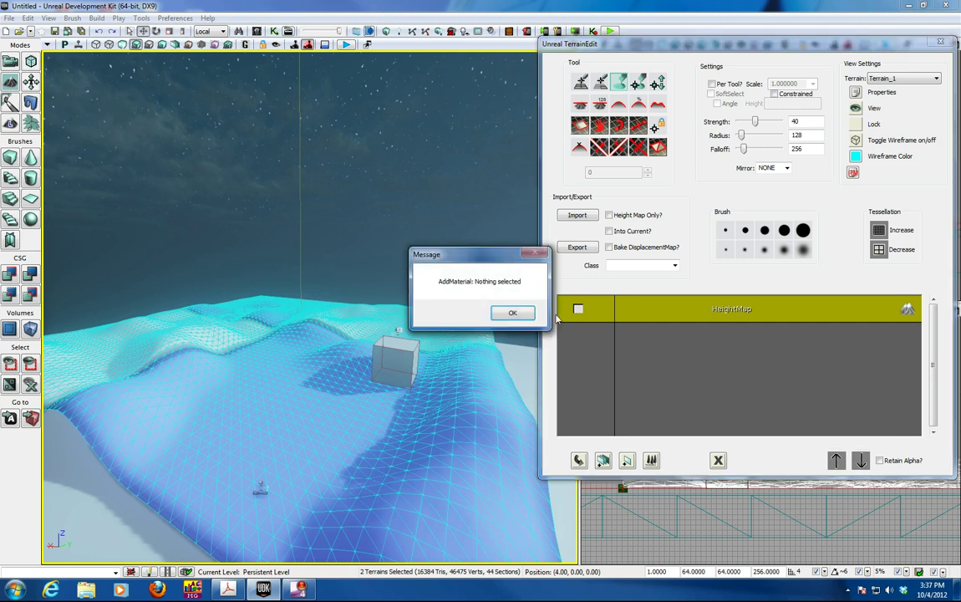
left_click(504, 311)
Search the UDKGame packages in the Content Browser for "dirt" and select the M_UN_Rock2_BSP_Blackrock02Dirt material
left_click(256, 31)
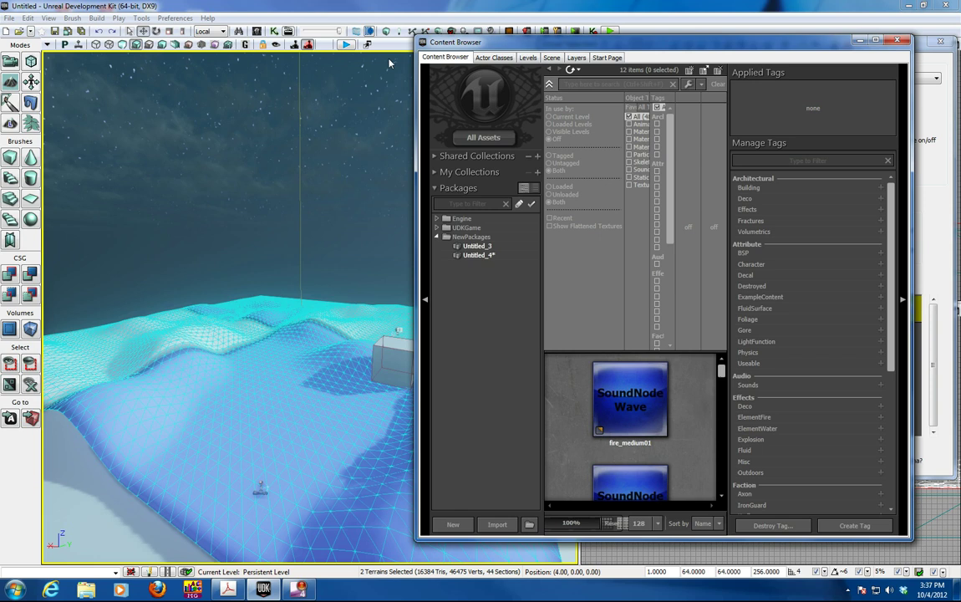
left_click(637, 83)
type("dirt")
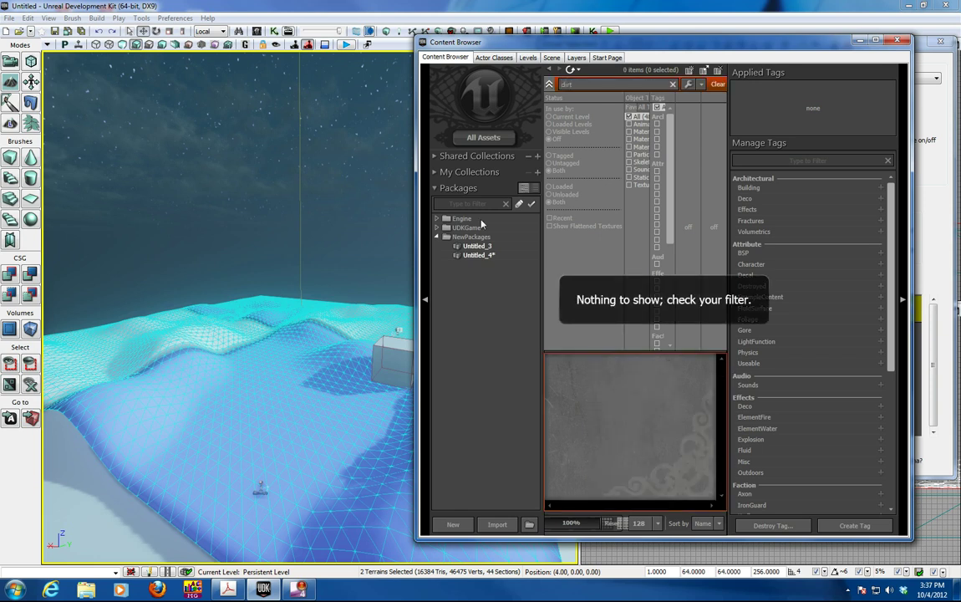
left_click(468, 228)
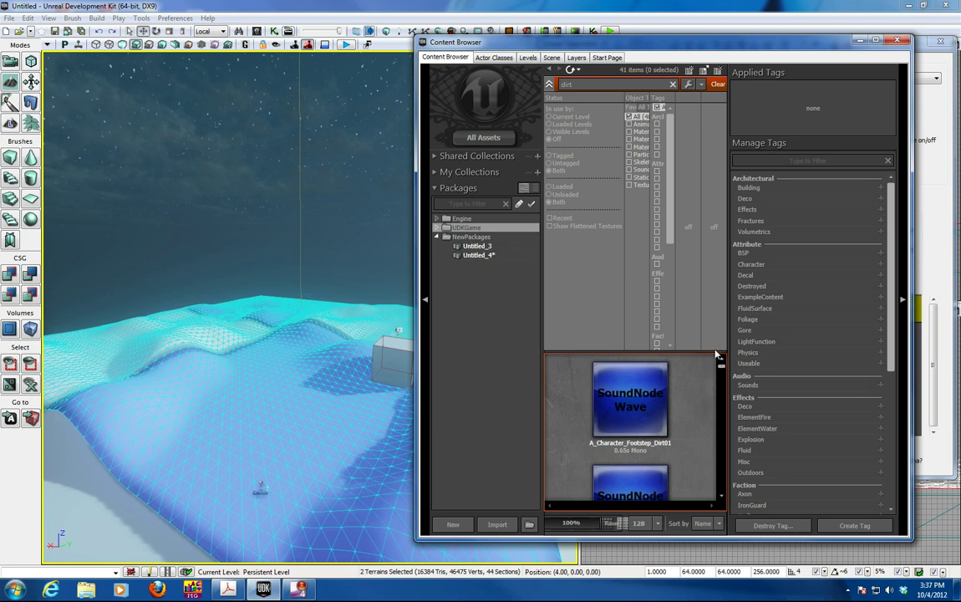
left_click_drag(722, 369, 724, 409)
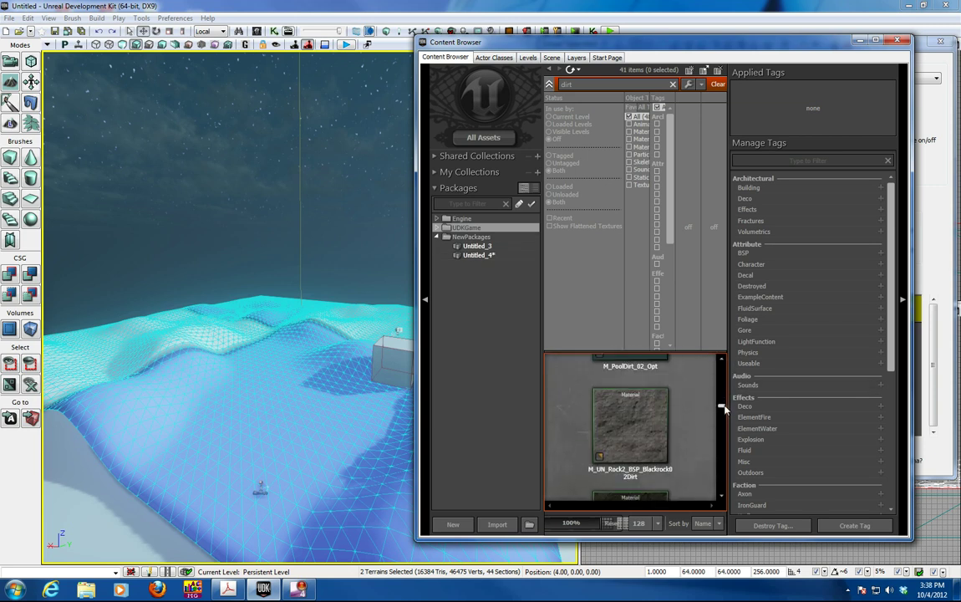
left_click(631, 421)
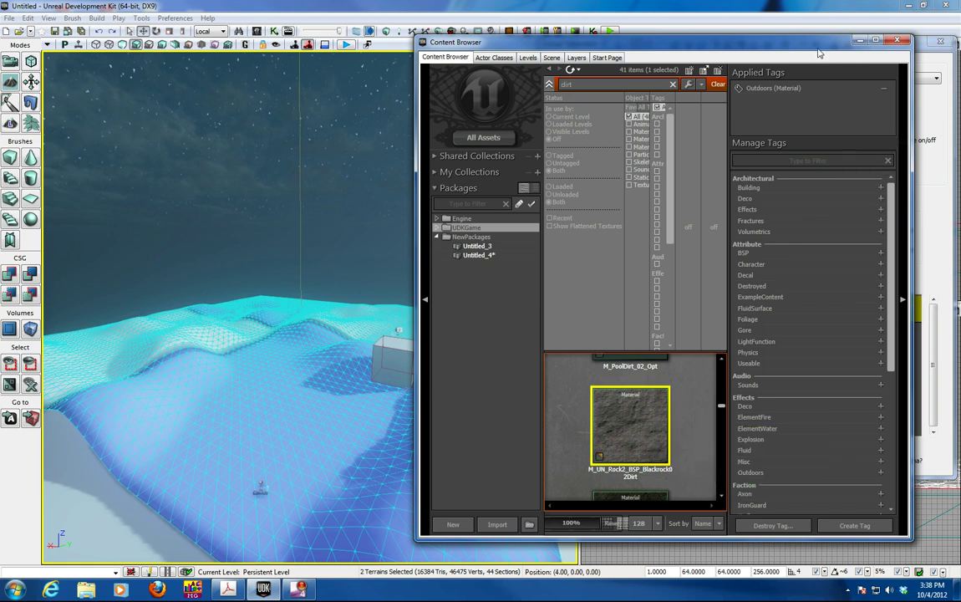
Create a new terrain setup layer for Terrain_1 from the selected Blackrock02Dirt material with auto-create and minimize the Content Browser
left_click_drag(733, 43, 332, 67)
right_click(665, 346)
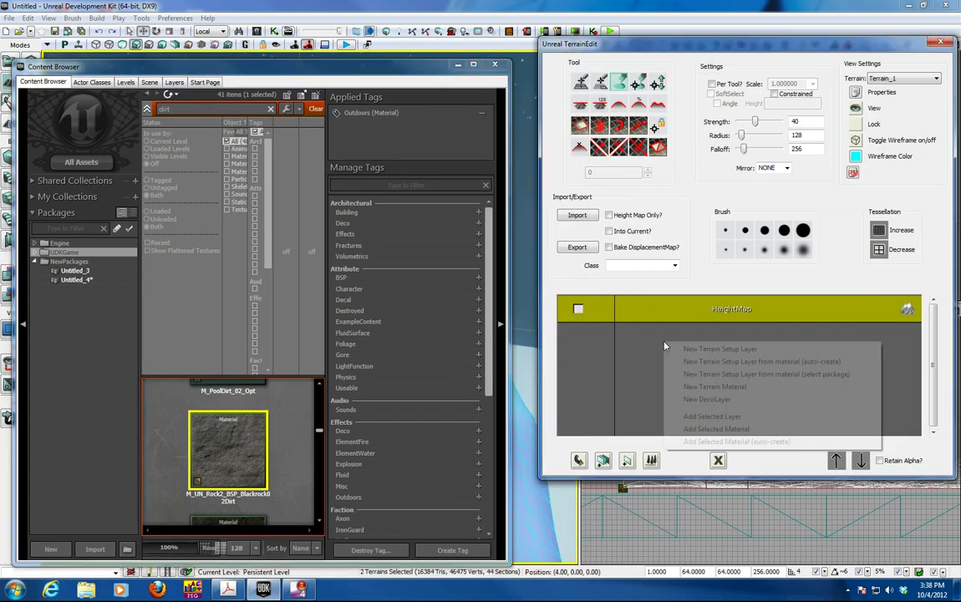
left_click(709, 366)
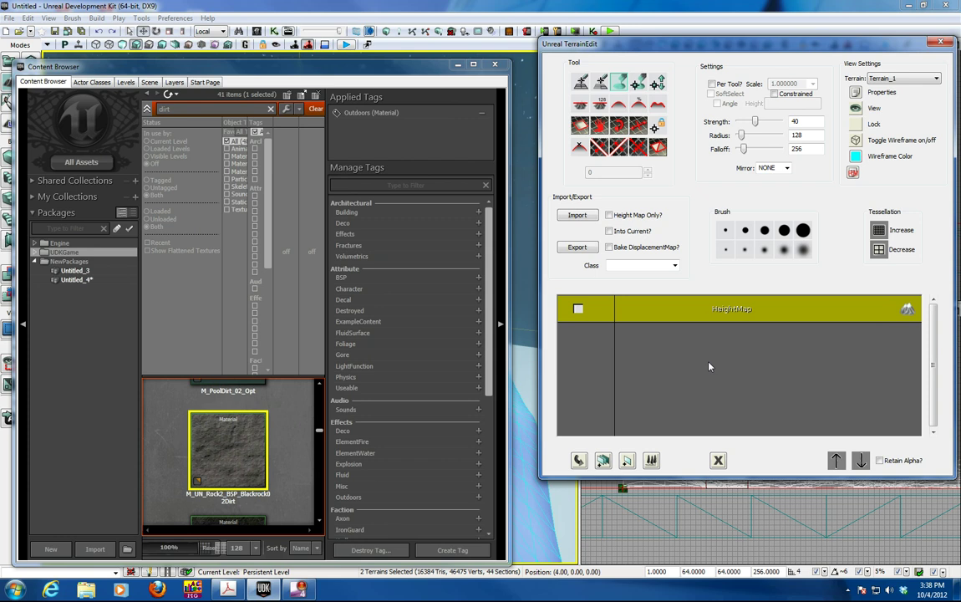
left_click(458, 65)
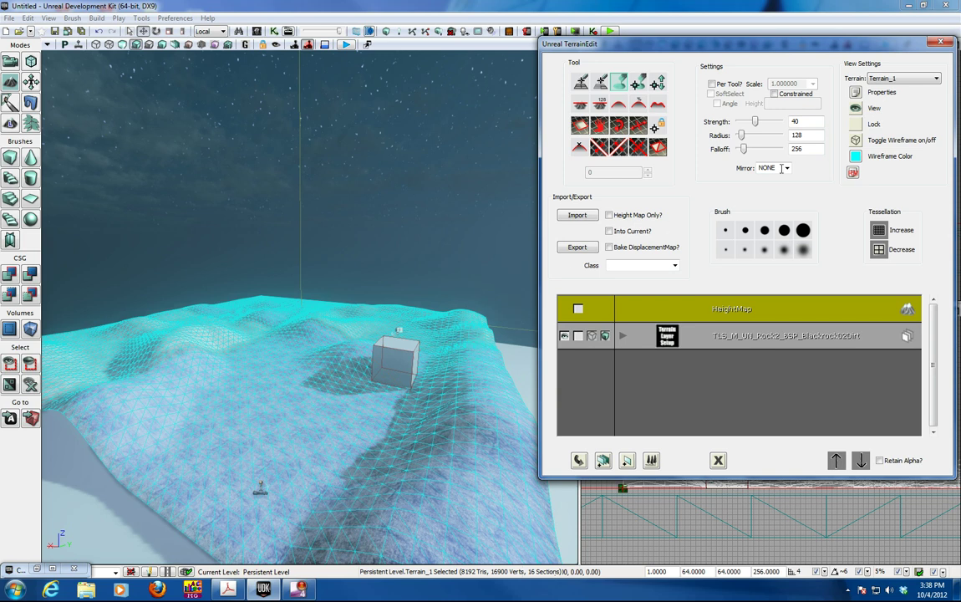
Try to turn off the wireframe display of Terrain_1
left_click(855, 141)
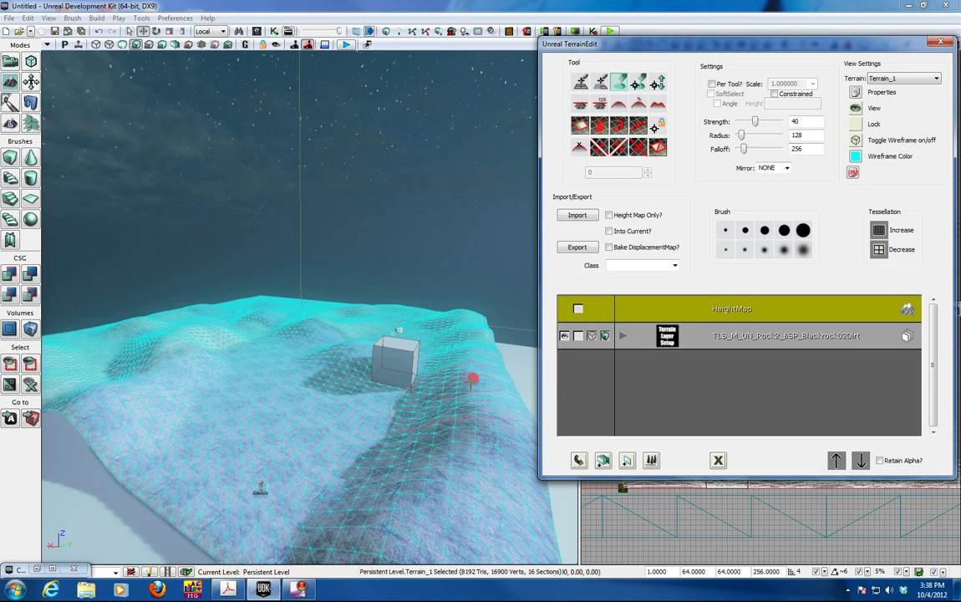
right_click(473, 378)
left_click(130, 34)
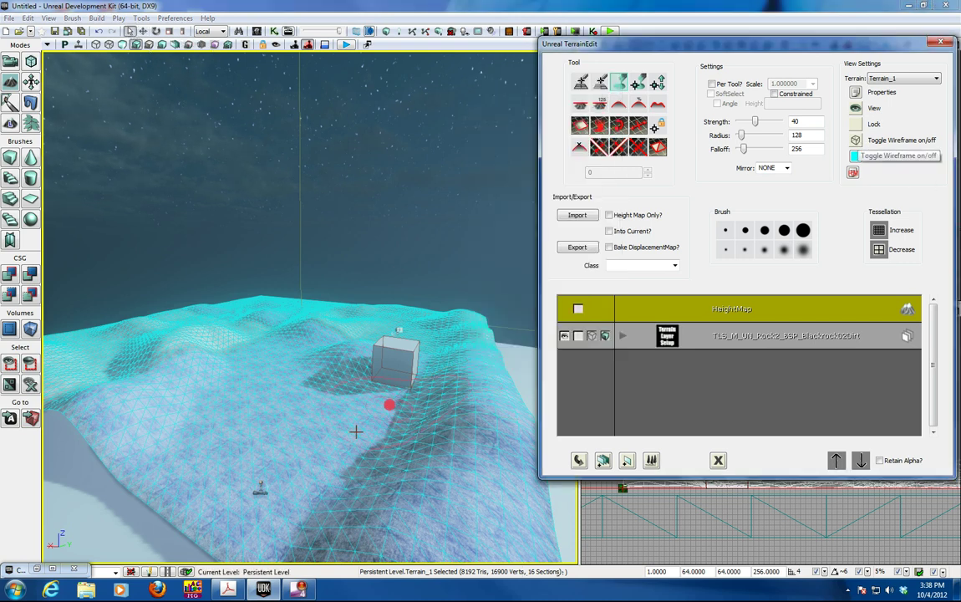
left_click(855, 92)
left_click(619, 271)
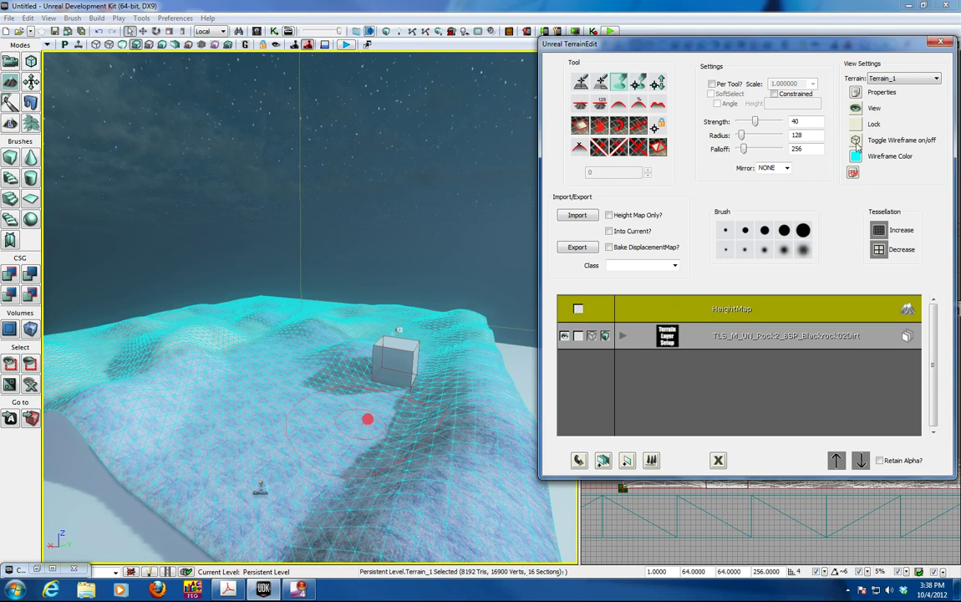
mouse_move(290, 386)
left_mouse_down()
mouse_move(275, 343)
mouse_move(291, 386)
left_mouse_up()
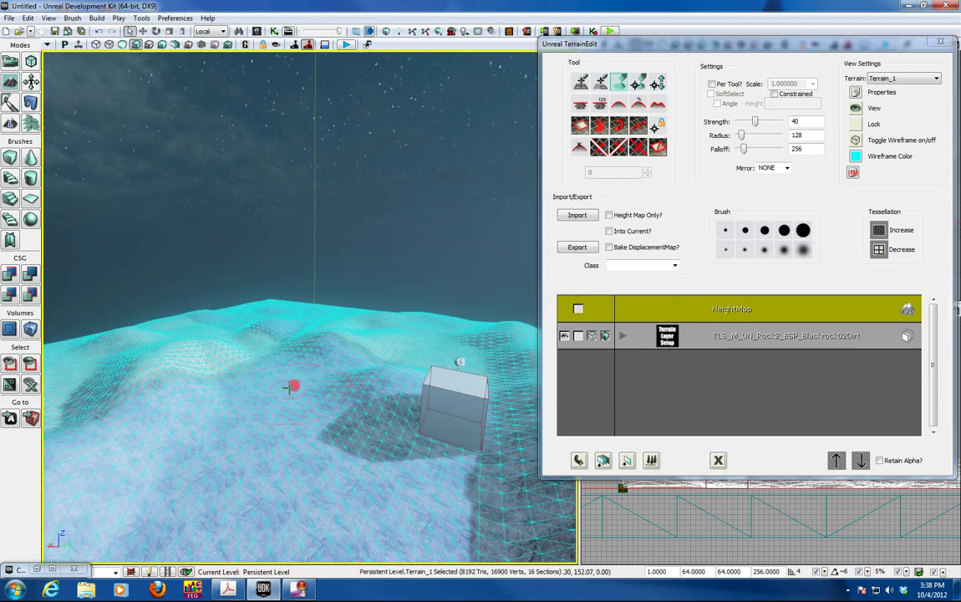
Switch the perspective view to Detail Lighting and restart terrain editing to look over the terrain without wireframe
left_click(149, 44)
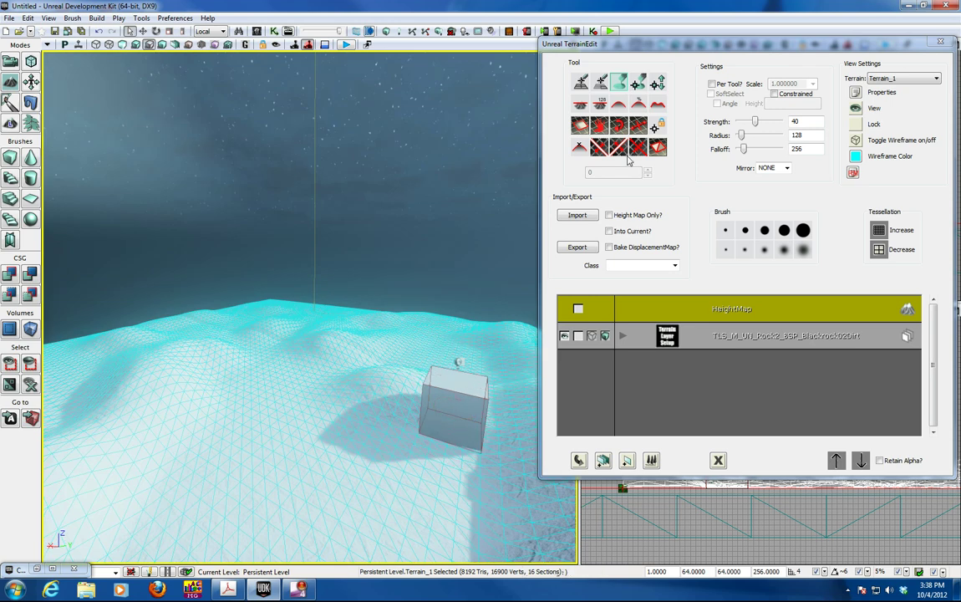
left_click(622, 82)
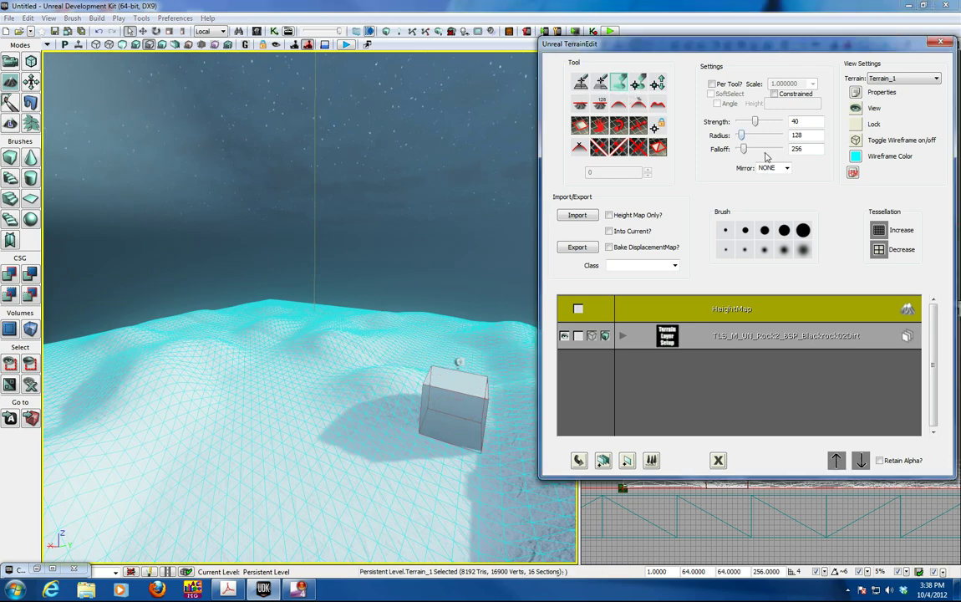
left_click(942, 43)
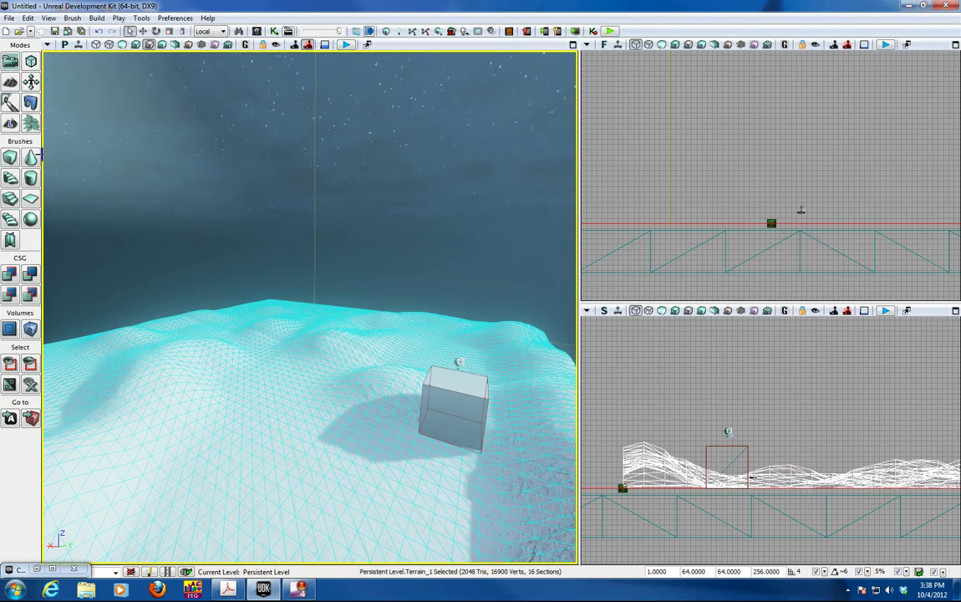
left_click(11, 83)
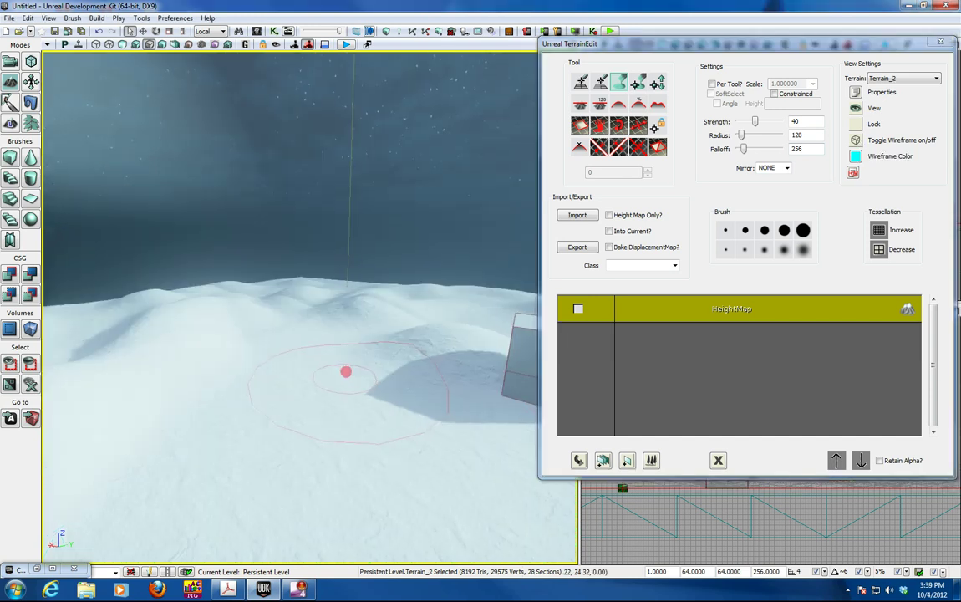
mouse_move(346, 386)
left_mouse_down()
mouse_move(337, 484)
mouse_move(360, 457)
mouse_move(360, 412)
mouse_move(359, 531)
mouse_move(372, 543)
mouse_move(341, 435)
mouse_move(343, 393)
left_mouse_up()
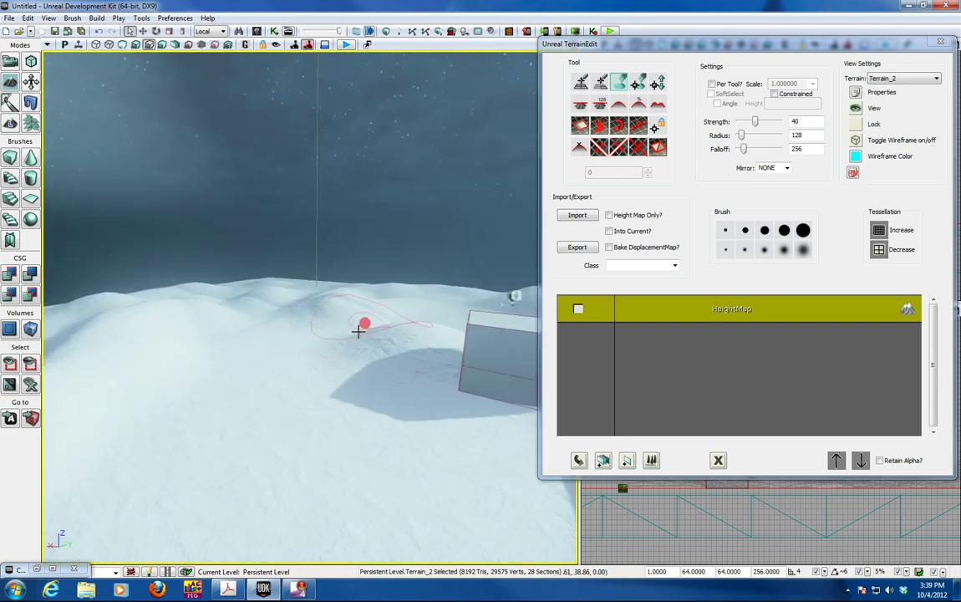
left_click_drag(317, 367, 324, 367)
mouse_move(324, 367)
right_mouse_down()
mouse_move(331, 353)
mouse_move(316, 294)
right_mouse_up()
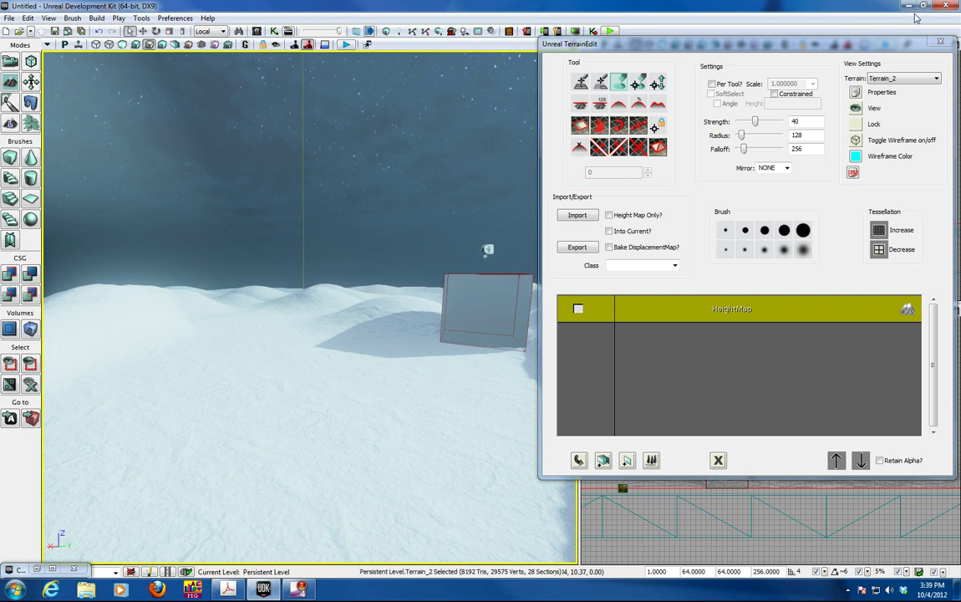
Close the terrain editor and select FluidSurfaceActor from the Fluid category of the actor classes
left_click(939, 41)
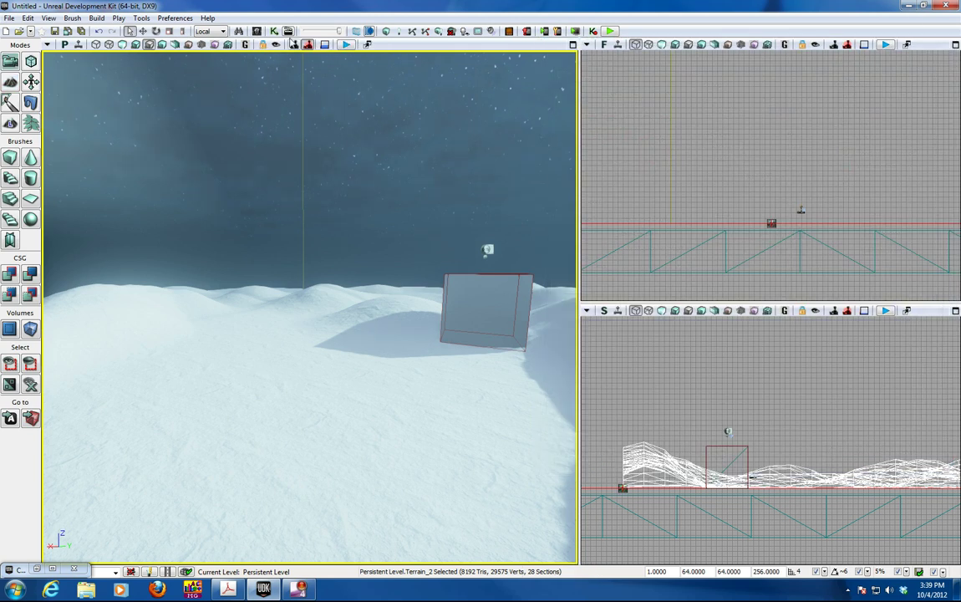
left_click(37, 569)
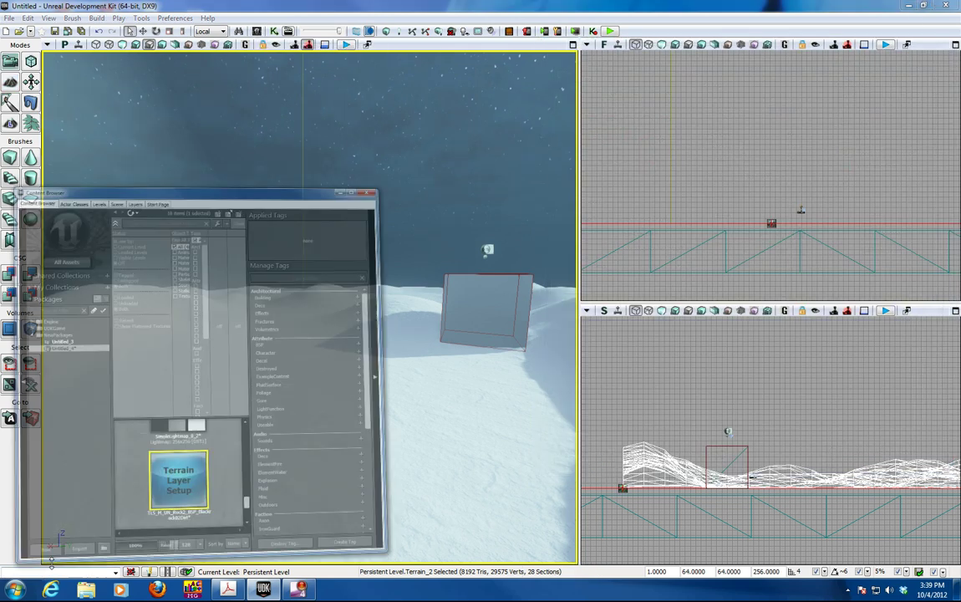
left_click_drag(261, 71, 578, 116)
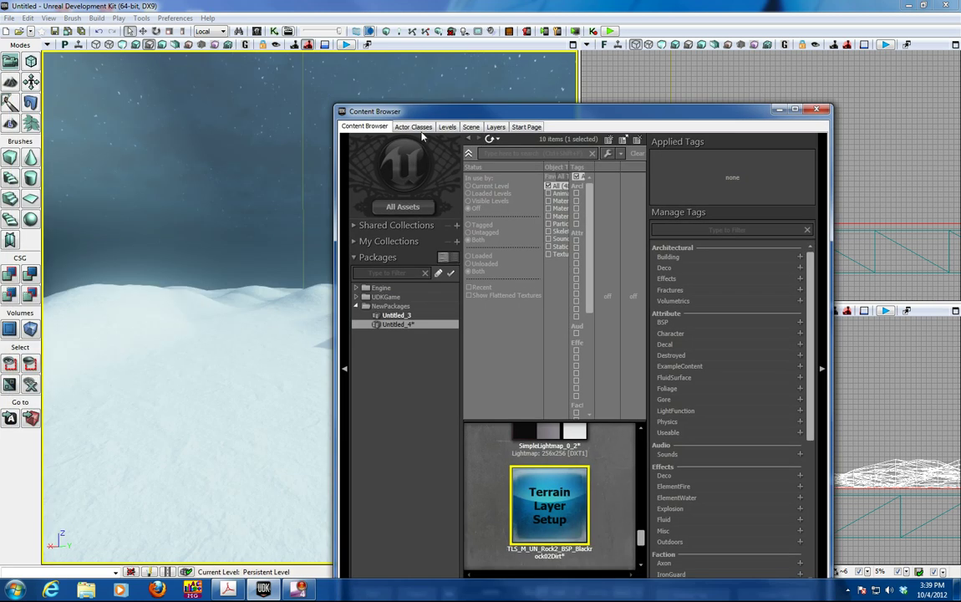
left_click(412, 137)
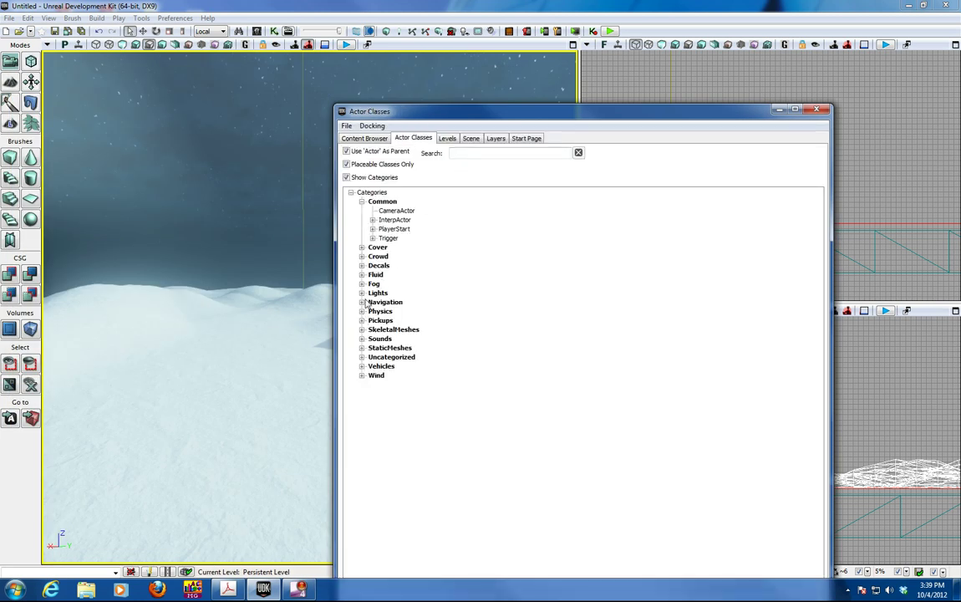
left_click(362, 274)
left_click(405, 283)
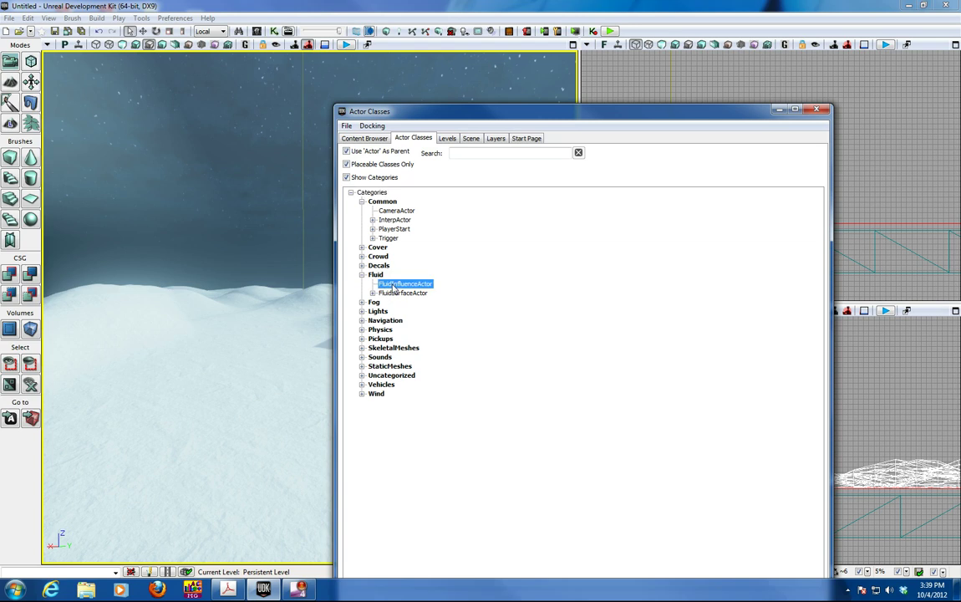
left_click(373, 292)
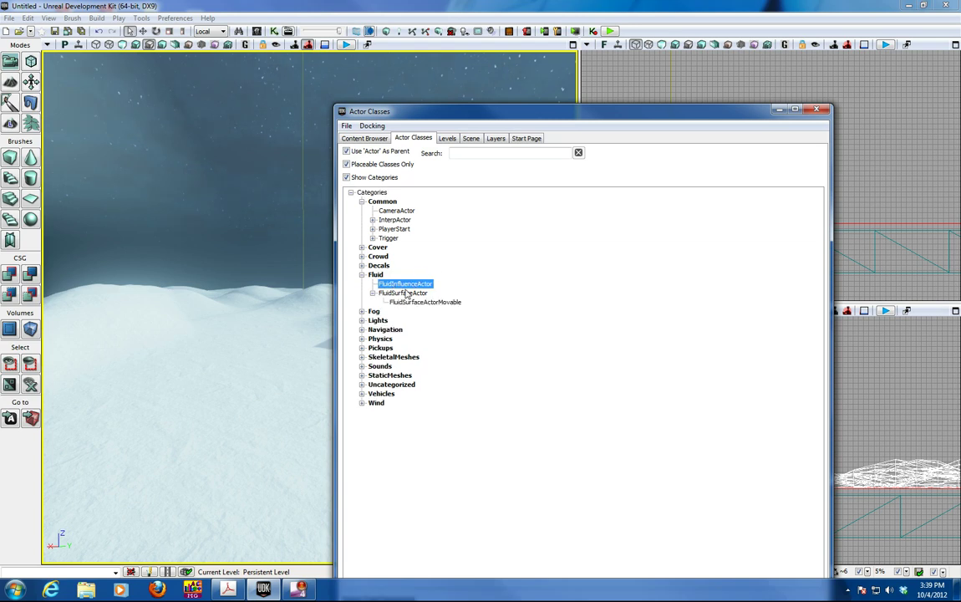
left_click(405, 293)
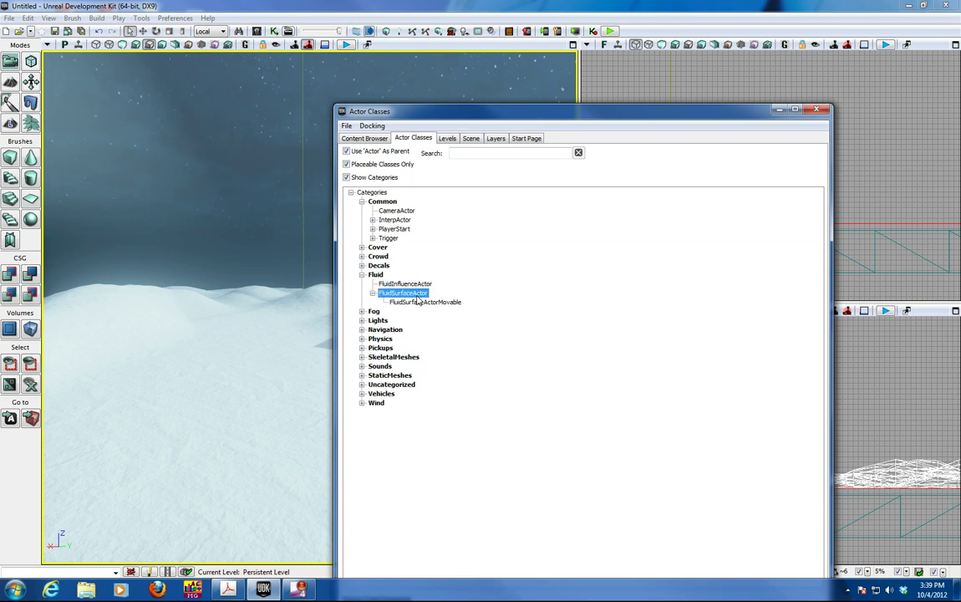
left_click_drag(501, 111, 731, 64)
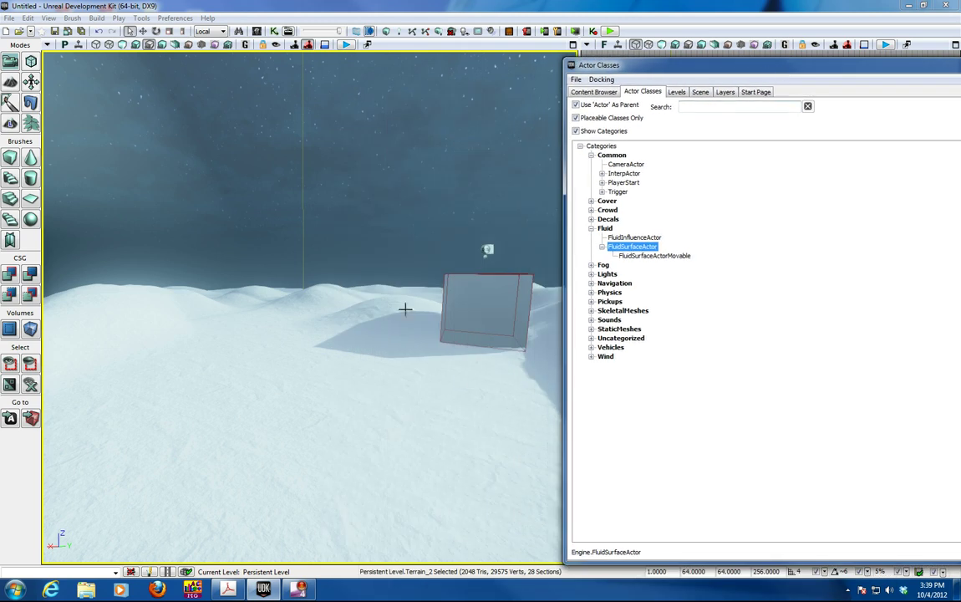
Add a FluidSurfaceActor on the open terrain in front of the cube and activate its move gizmo
right_click(335, 357)
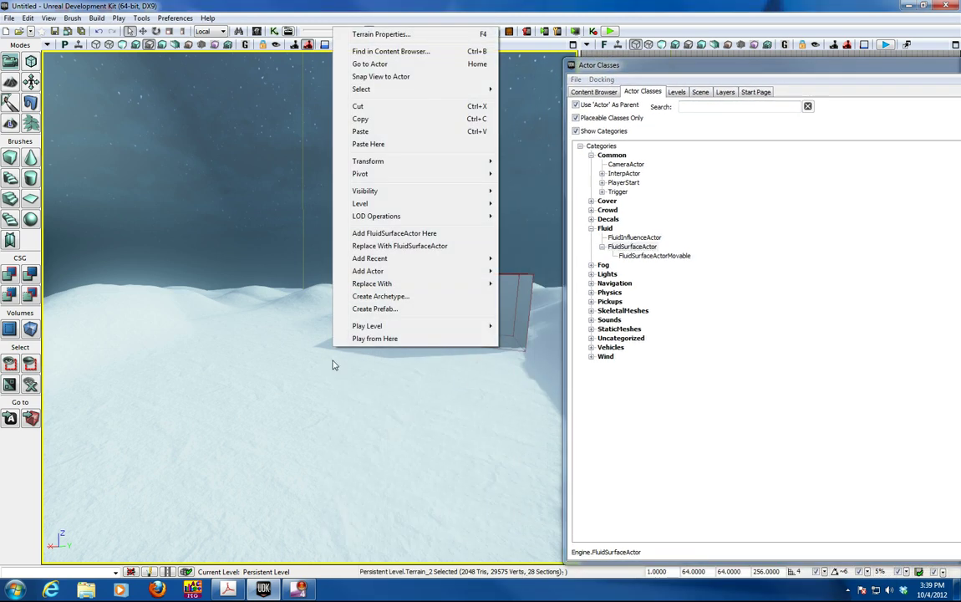
left_click(377, 235)
key("space")
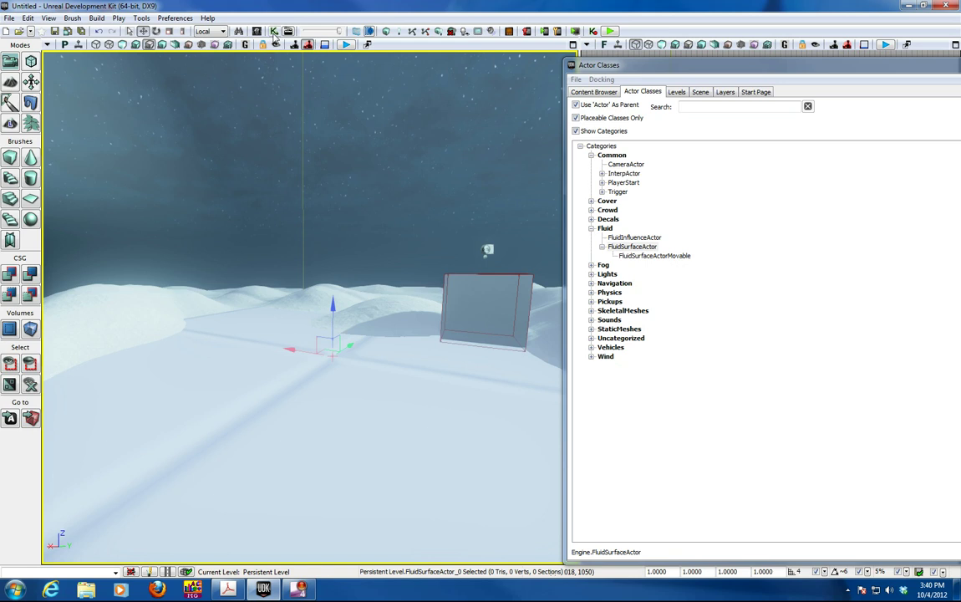
Search the UDKGame packages in the Content Browser for "water"
left_click(356, 32)
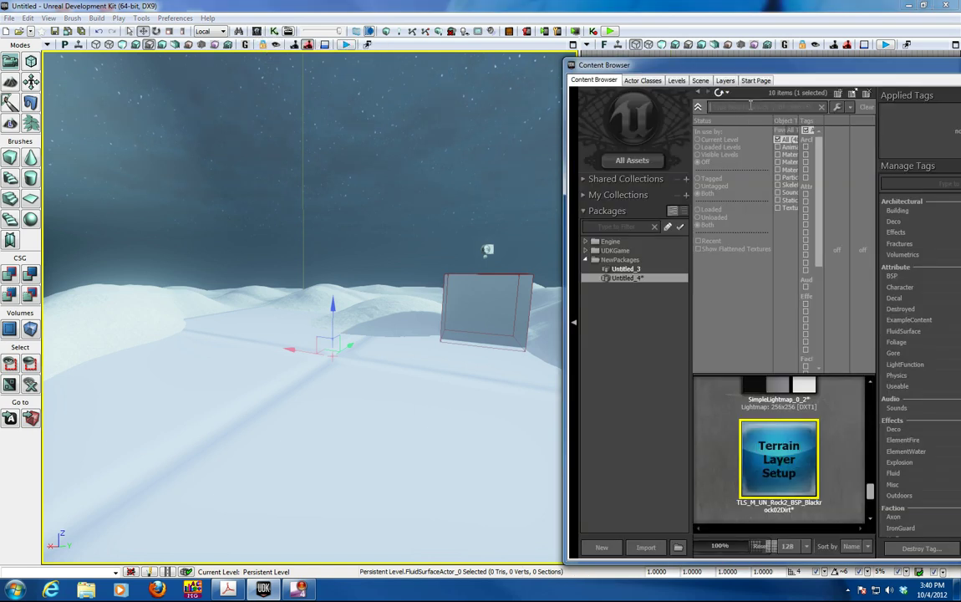
left_click(750, 106)
type("water")
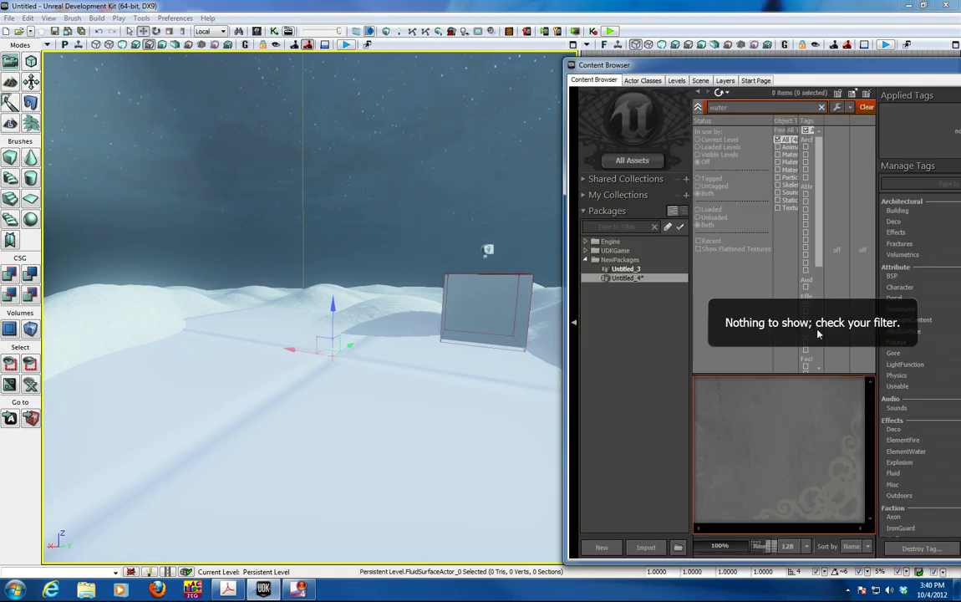
left_click(601, 250)
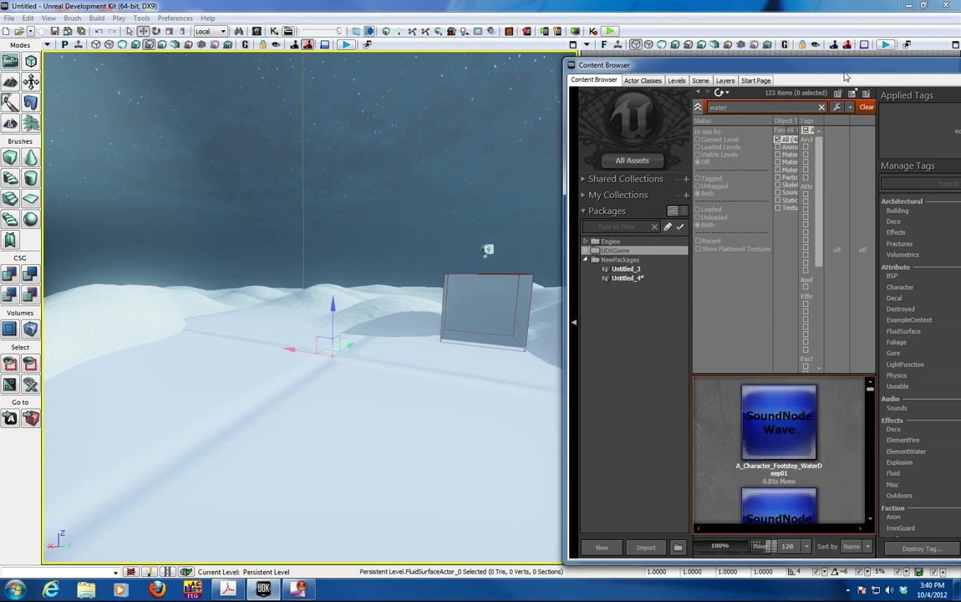
Find the M_FluidActor_Water material among the results and apply it to the fluid surface
left_click_drag(847, 72, 740, 36)
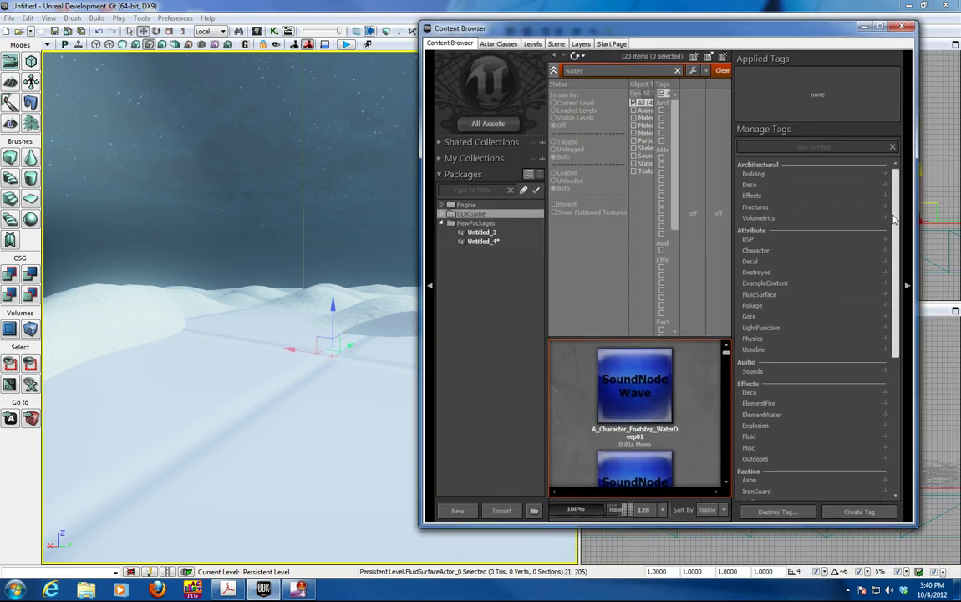
scroll(772, 326, "down", 3)
scroll(728, 359, "down", 1)
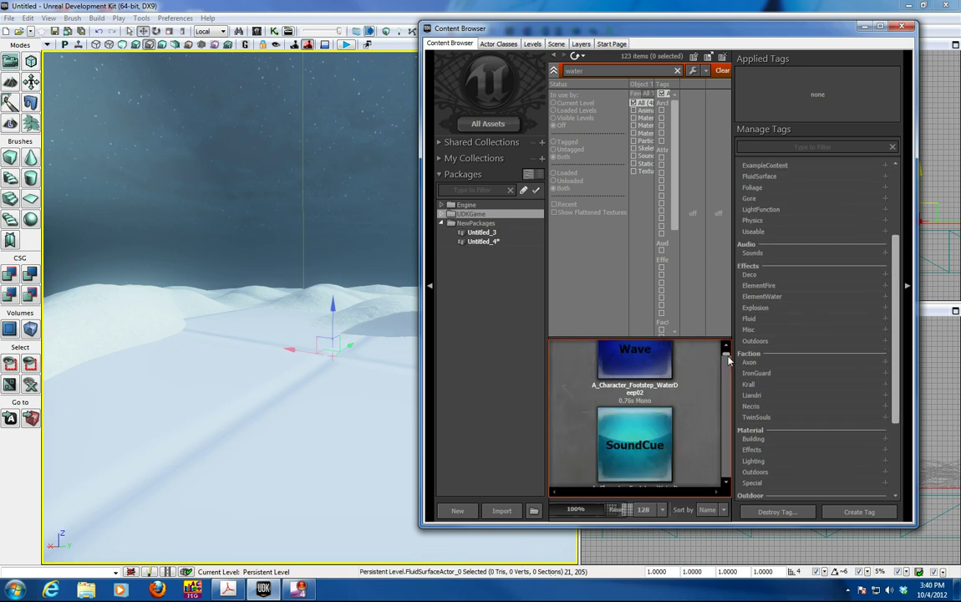
scroll(725, 384, "down", 2)
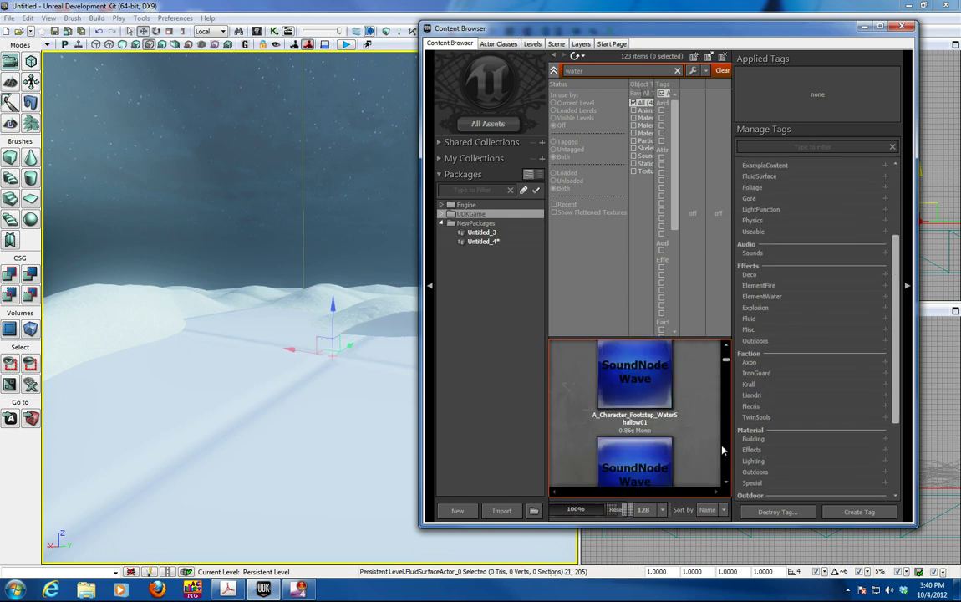
scroll(722, 451, "down", 5)
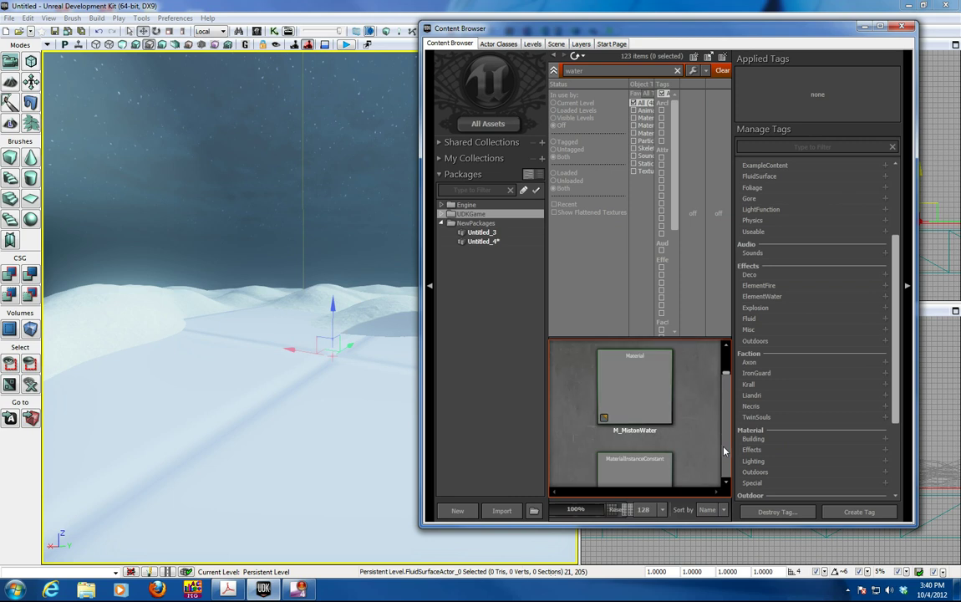
scroll(726, 377, "down", 3)
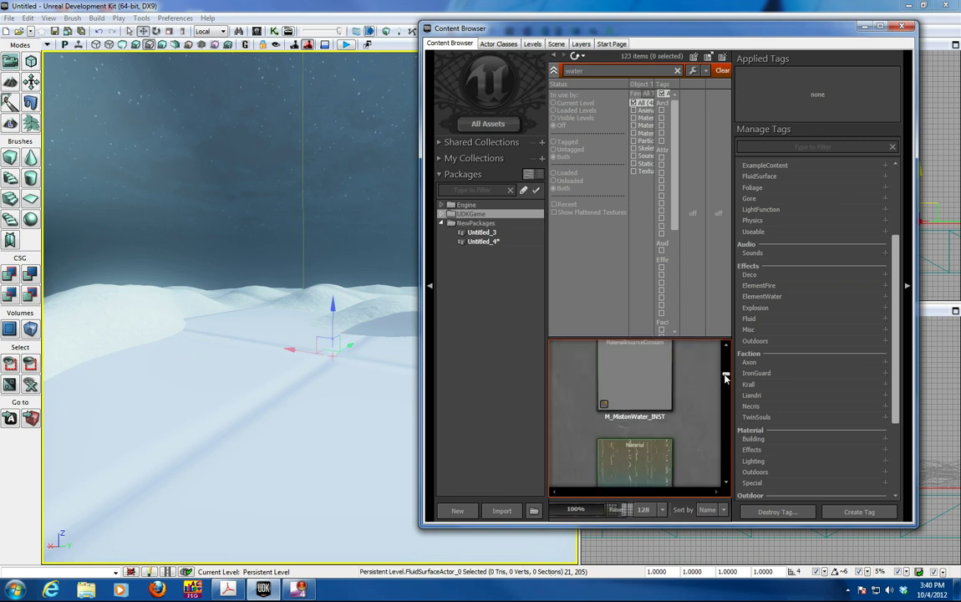
left_click_drag(724, 373, 724, 371)
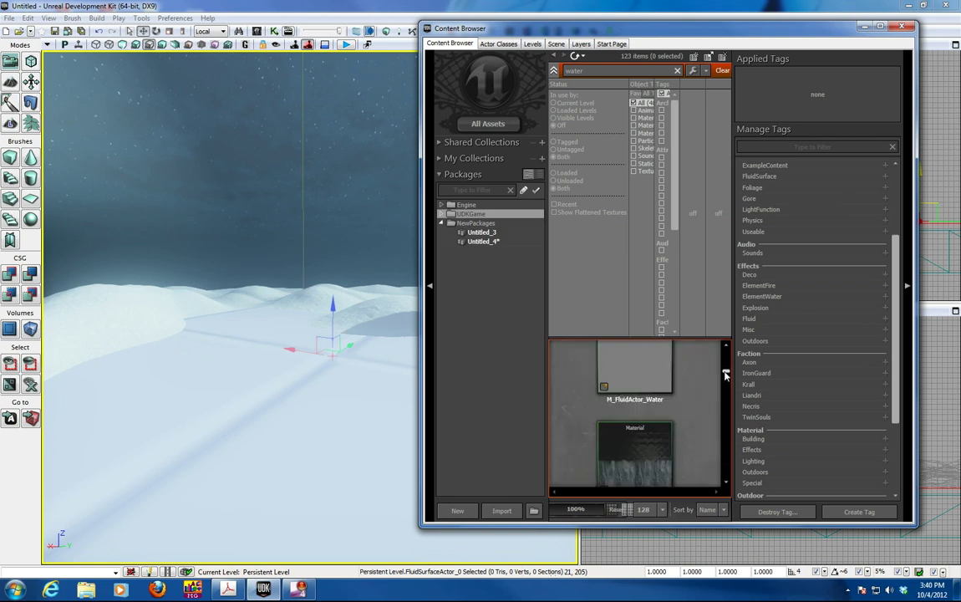
scroll(723, 348, "up", 3)
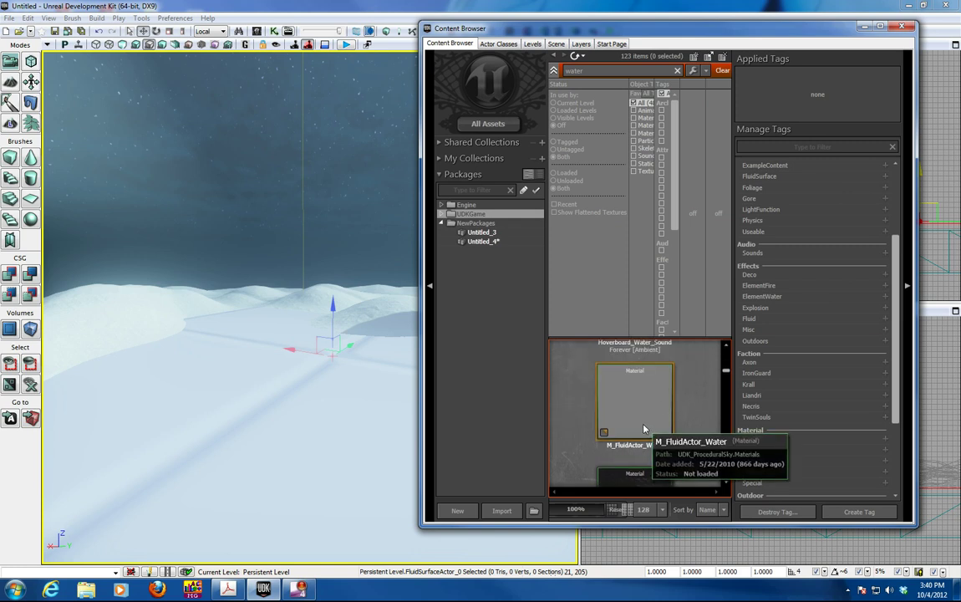
left_click_drag(643, 429, 307, 391)
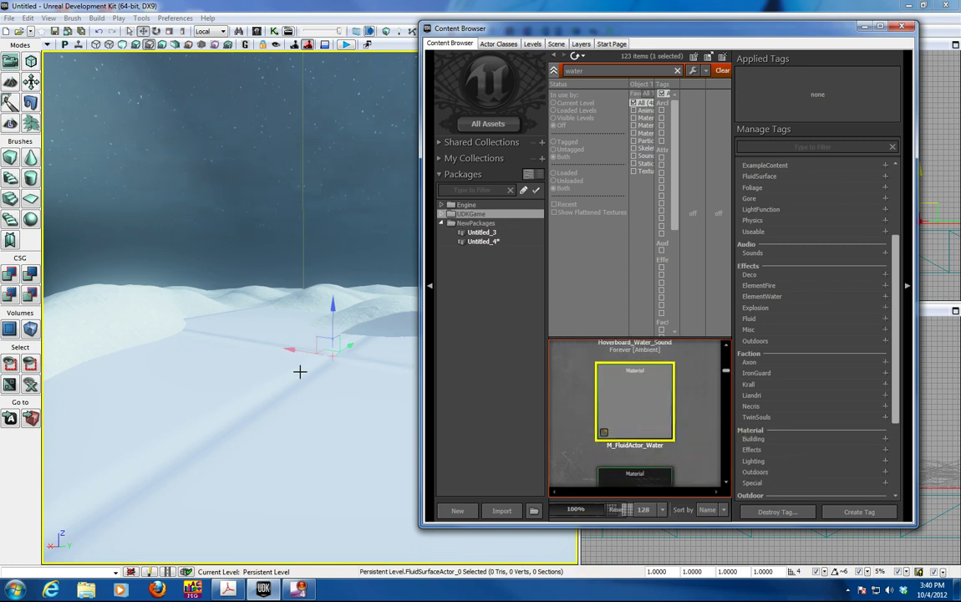
Find the fluid surface actor in the actor search and assign the selected M_FluidActor_Water material as its Fluid Material
left_click(239, 31)
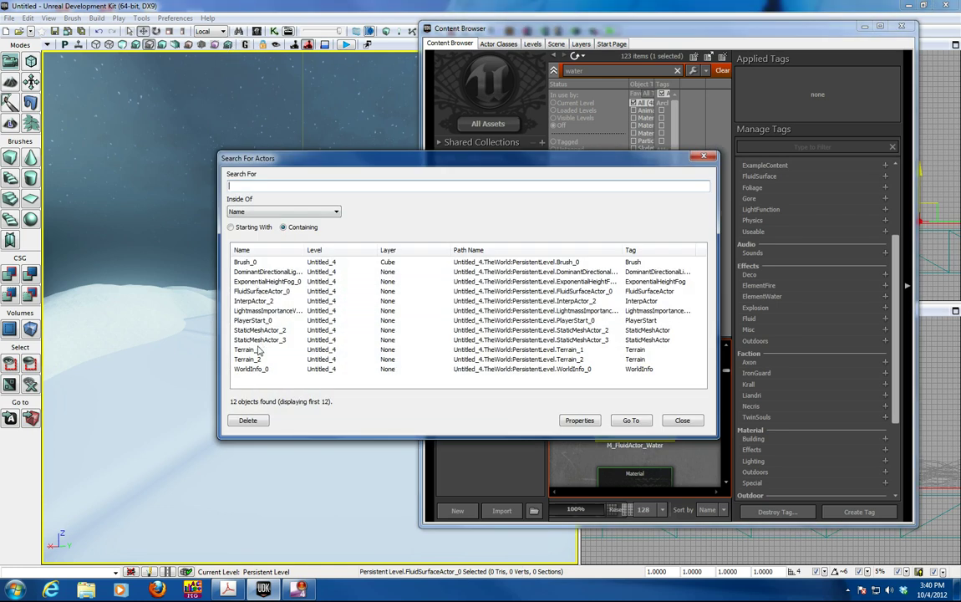
left_click(251, 291)
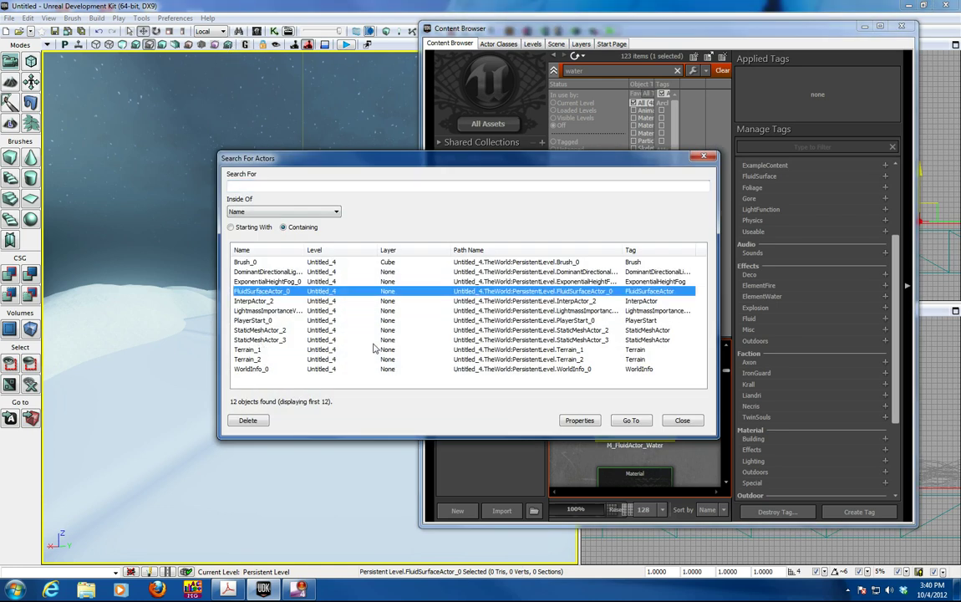
left_click(579, 421)
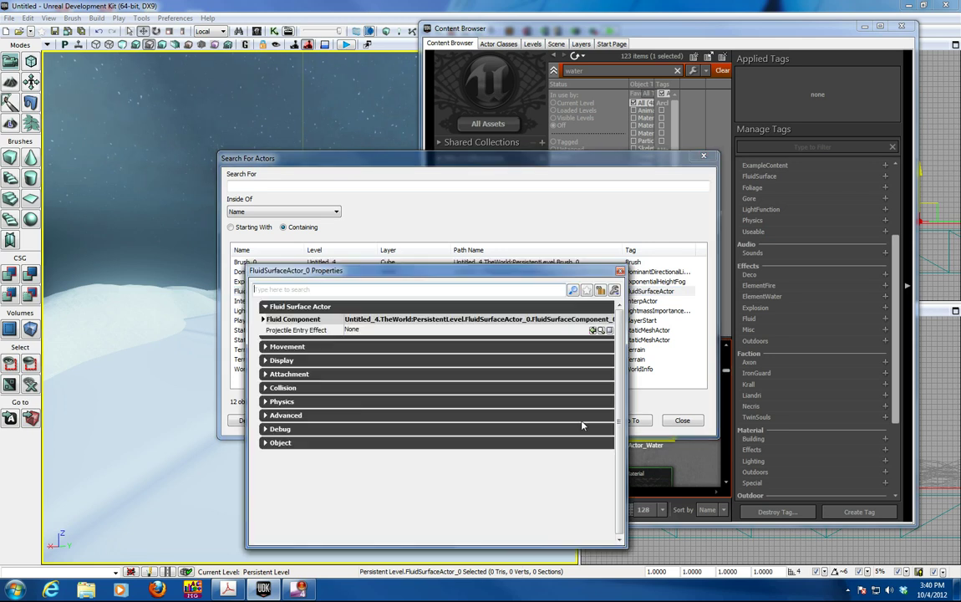
left_click(264, 361)
left_click(264, 347)
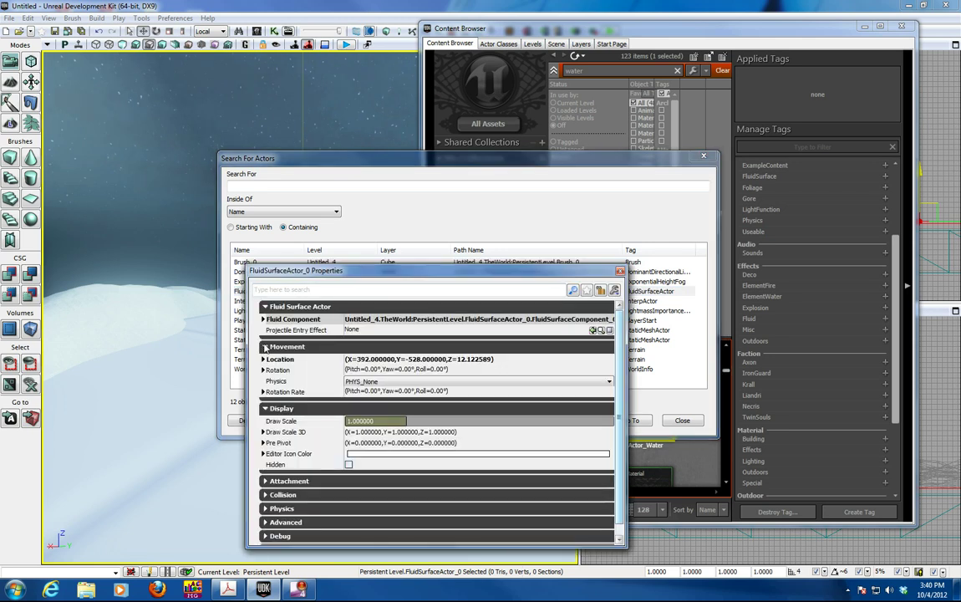
left_click(263, 320)
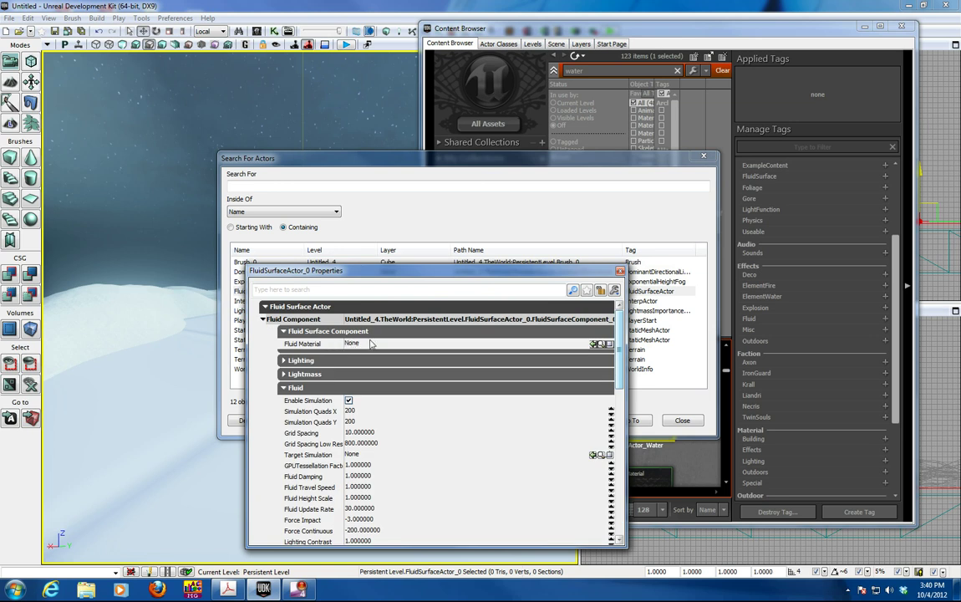
left_click(595, 344)
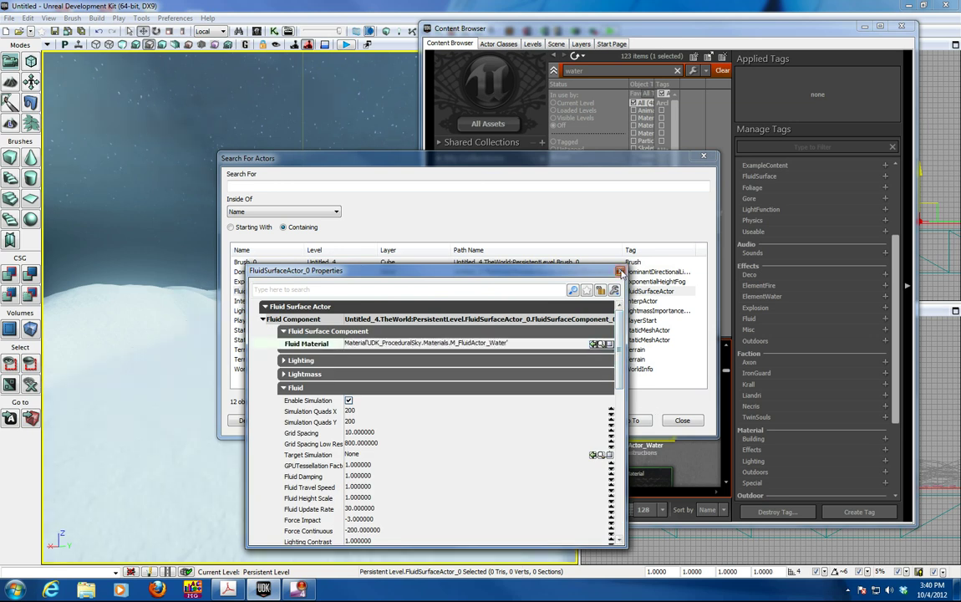
left_click(619, 271)
Clear the actor search and Content Browser out of the way and raise the fluid surface slightly above the terrain floor
left_click_drag(616, 170, 450, 502)
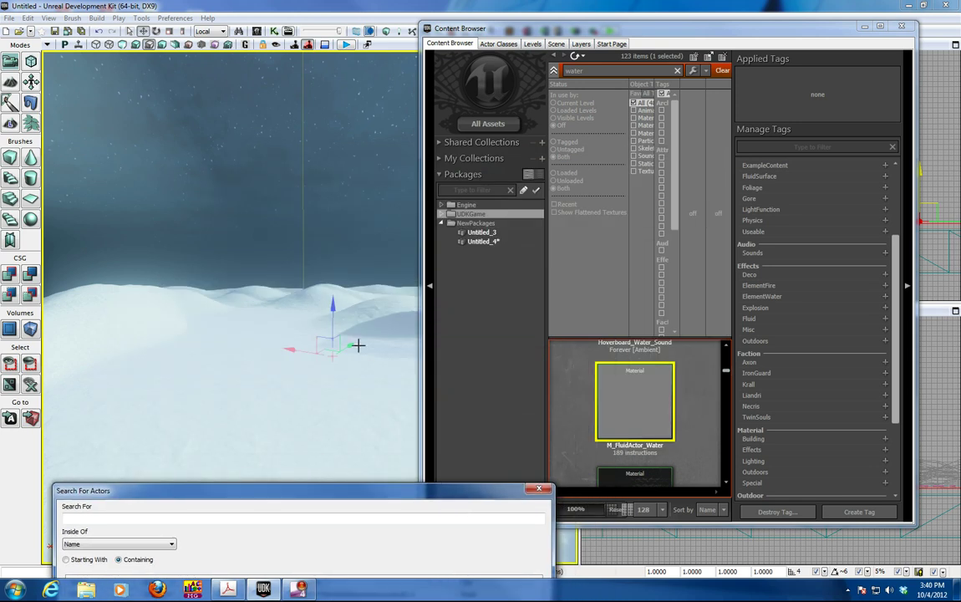
mouse_move(333, 328)
left_mouse_down()
mouse_move(332, 306)
mouse_move(335, 334)
left_mouse_up()
mouse_move(290, 414)
left_mouse_down()
mouse_move(289, 388)
mouse_move(290, 414)
left_mouse_up()
left_click_drag(285, 496, 248, 383)
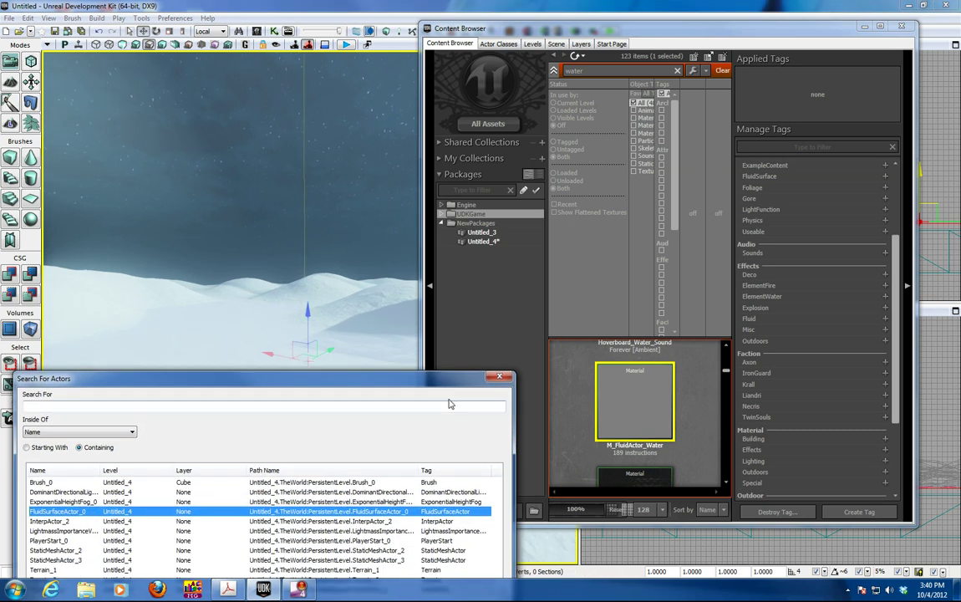
left_click(499, 378)
left_click(901, 26)
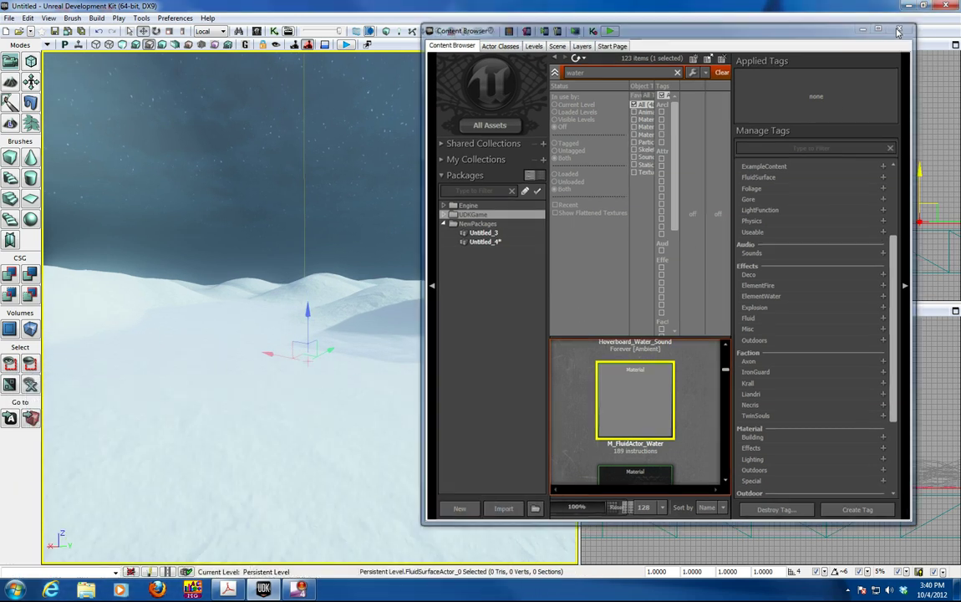
left_click_drag(345, 412, 359, 359)
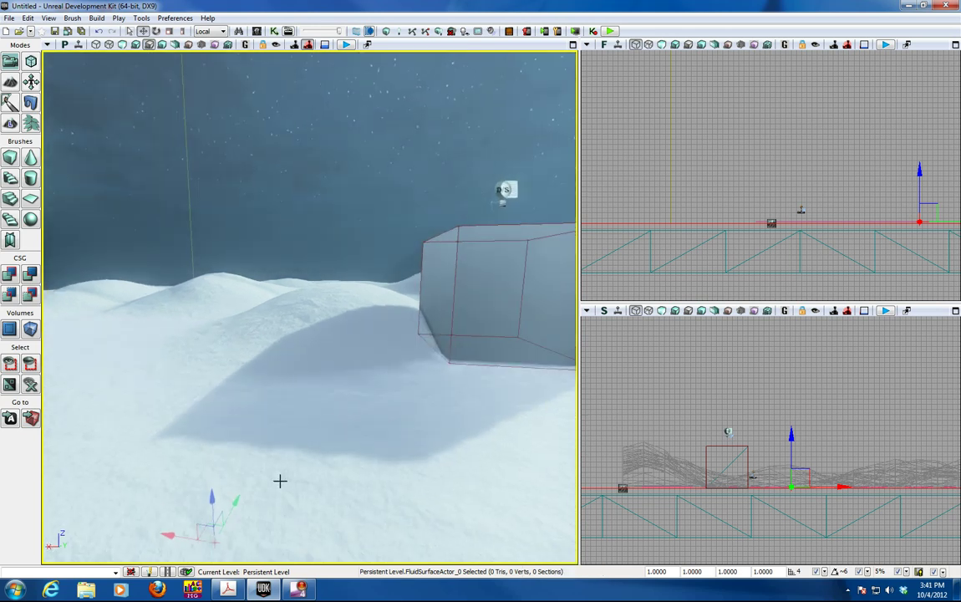
mouse_move(210, 506)
left_mouse_down()
mouse_move(213, 414)
mouse_move(213, 455)
left_mouse_up()
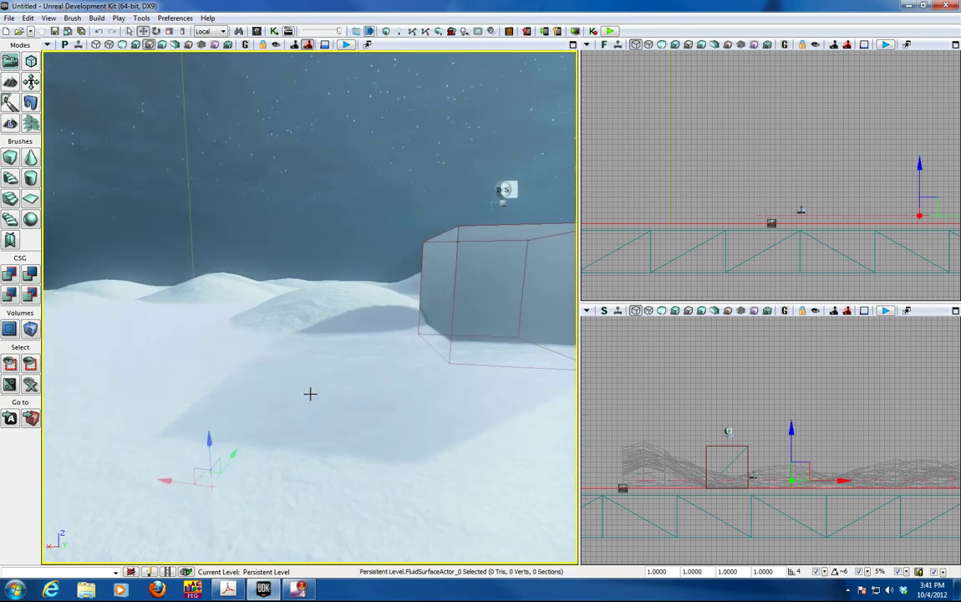
Reopen the fluid surface actor's properties and set its Fluid Height Scale to 10
left_click(256, 31)
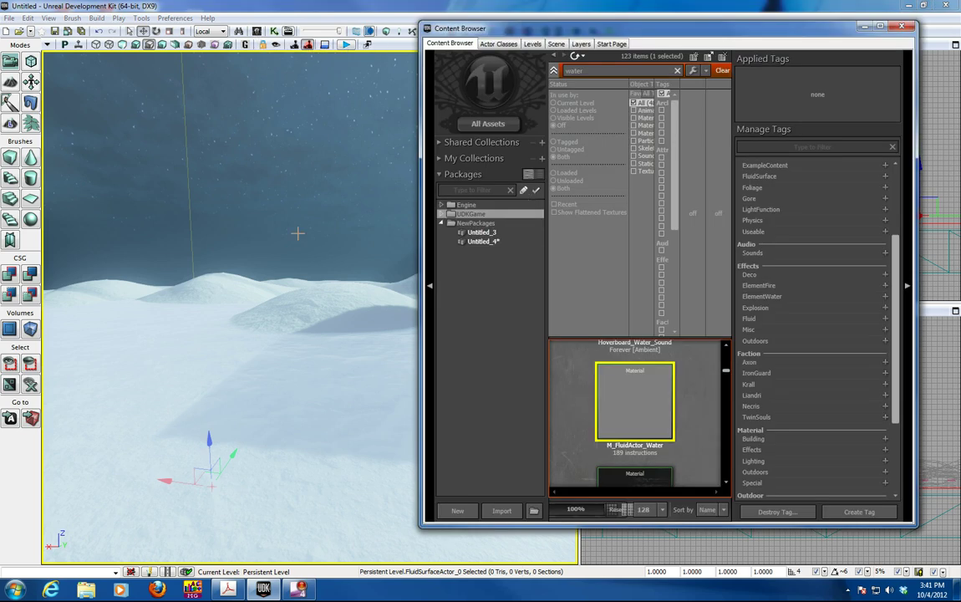
left_click(239, 31)
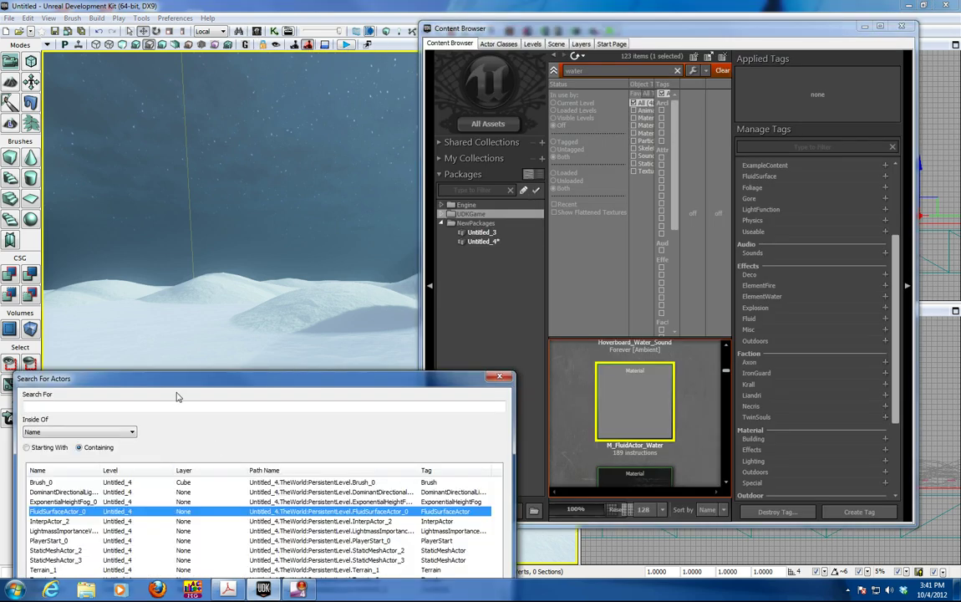
left_click_drag(200, 378, 490, 129)
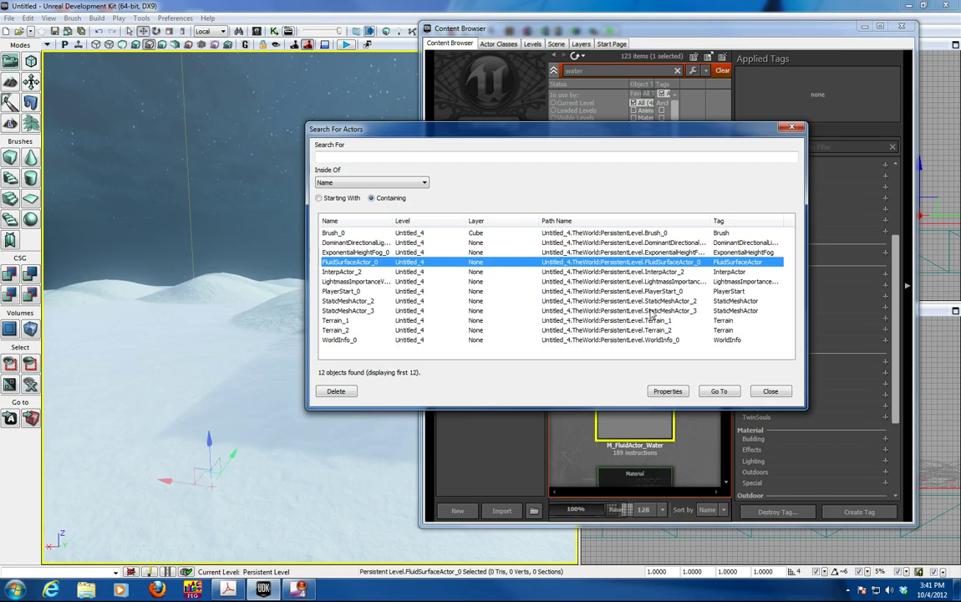
left_click(666, 391)
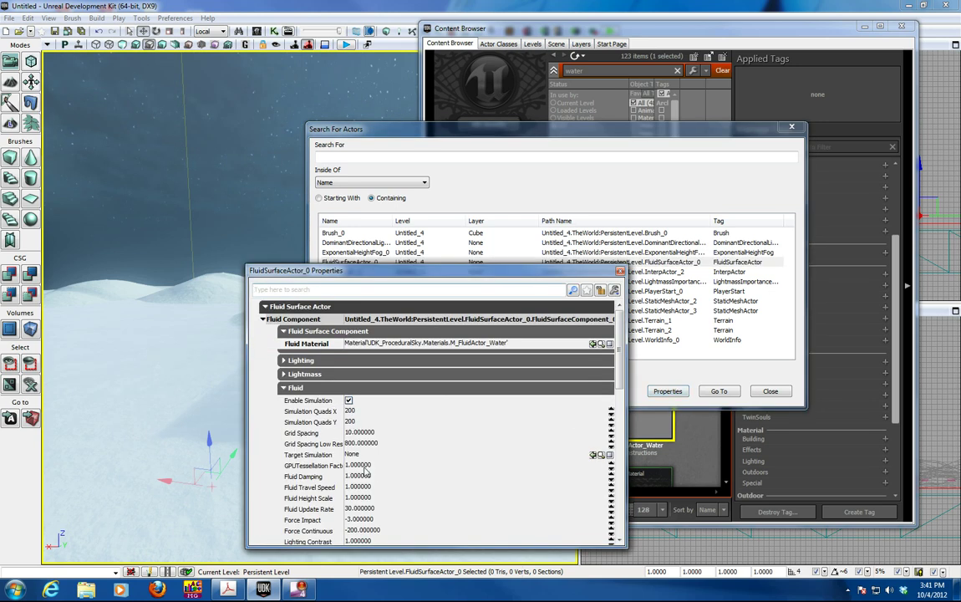
left_click(355, 498)
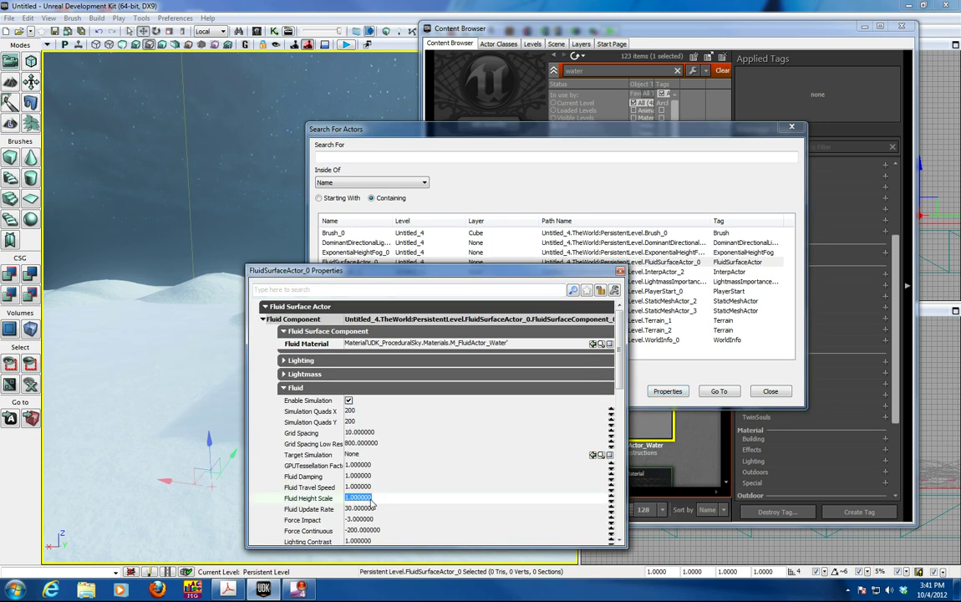
type("10")
Turn on real-time rendering in the perspective viewport and close the actor search, keeping the fluid surface's properties open
left_click(84, 55)
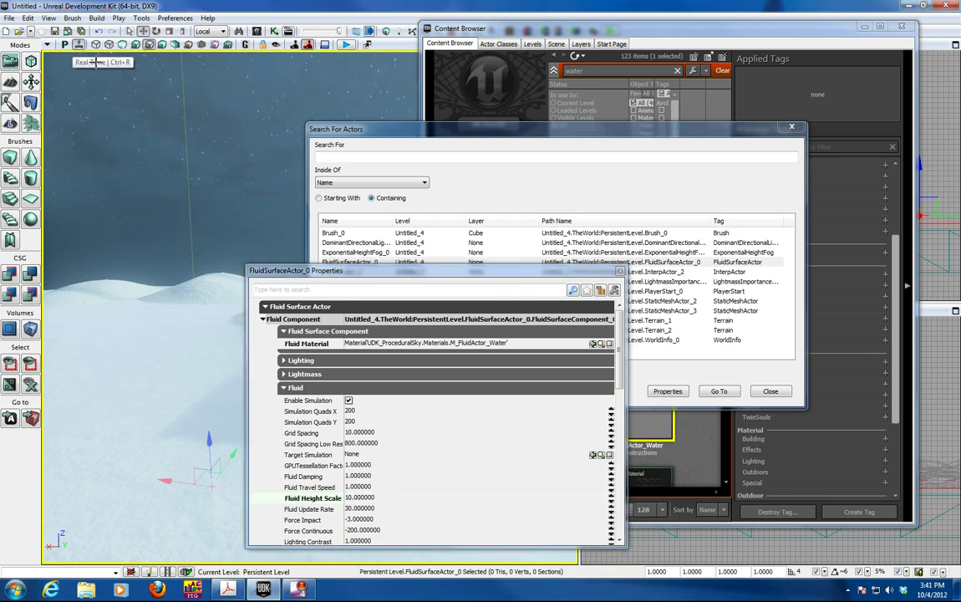
left_click_drag(351, 274, 480, 154)
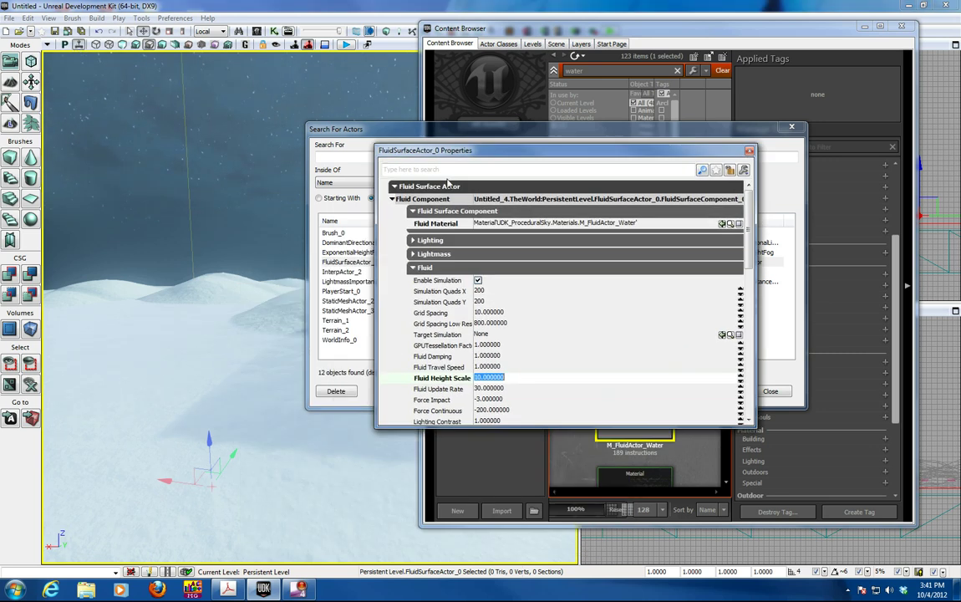
left_click(790, 126)
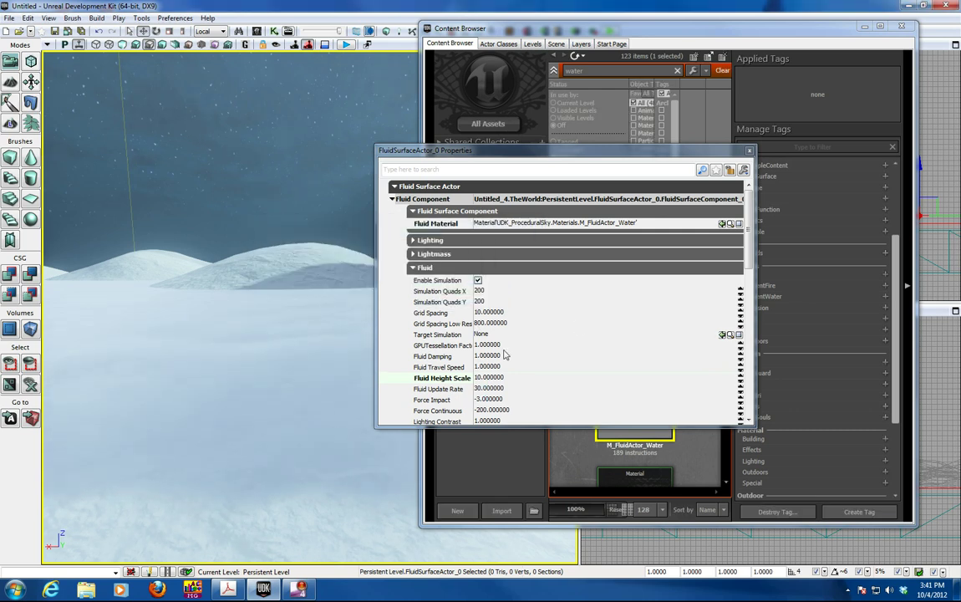
Enable Test Ripple in the fluid surface's Fluid Debug settings and close its properties
scroll(715, 325, "down", 10)
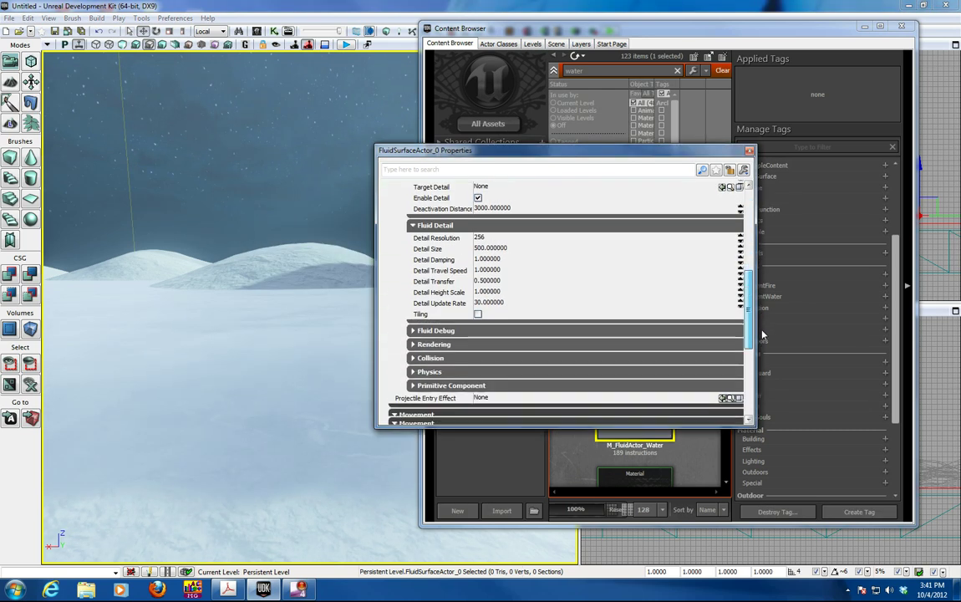
left_click_drag(764, 347, 763, 349)
left_click(413, 288)
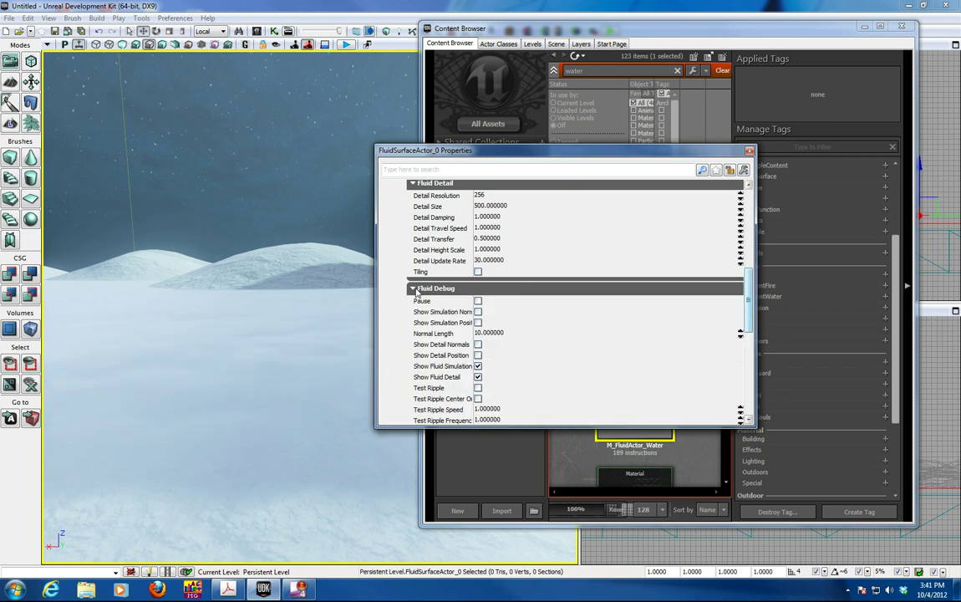
left_click(478, 387)
left_click(750, 153)
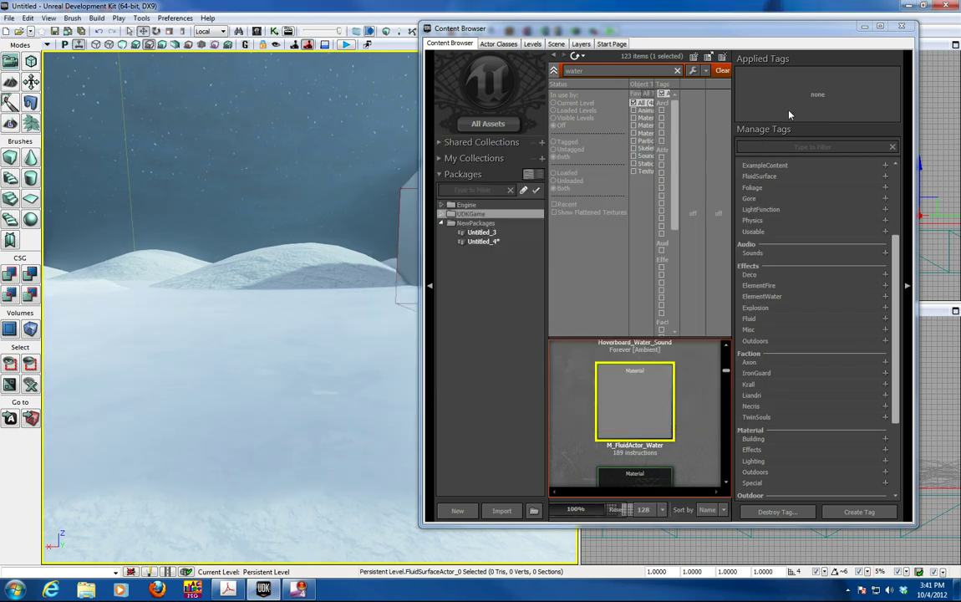
Return to the level view, look over the water surface, and rebuild the level's geometry
left_click(568, 208)
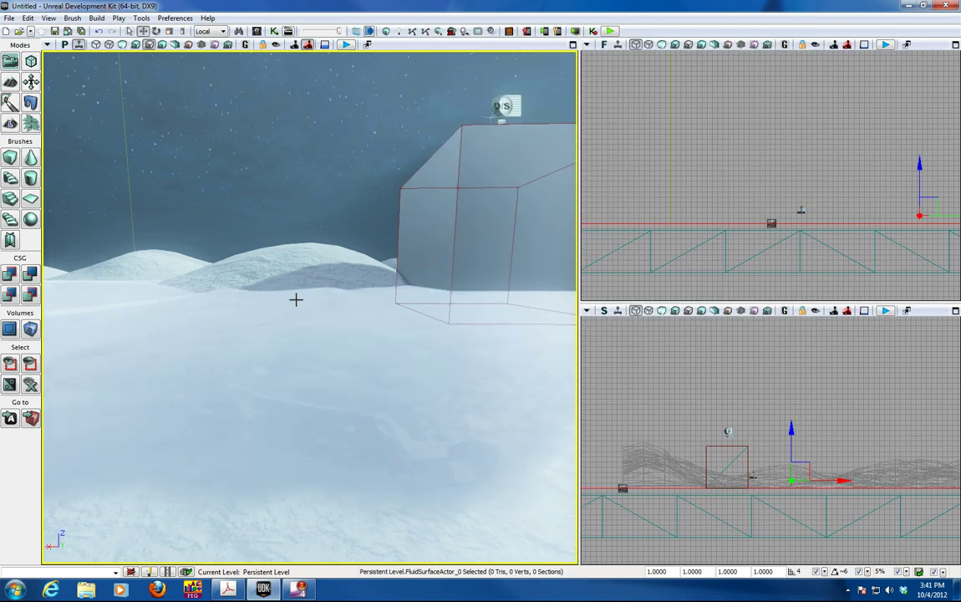
right_click_drag(296, 298, 159, 296)
left_click_drag(159, 296, 128, 298)
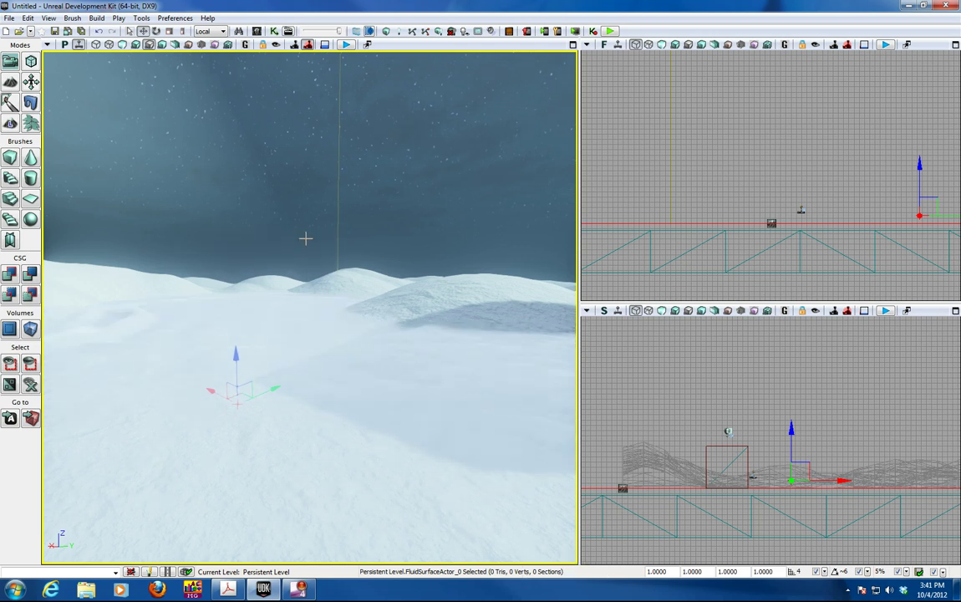
scroll(311, 237, "down", 4)
scroll(311, 238, "up", 3)
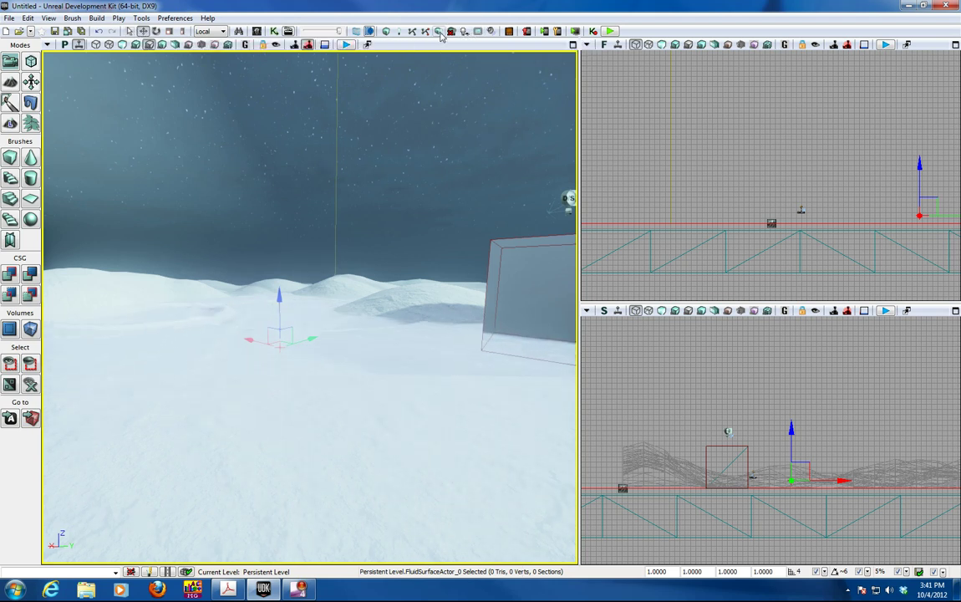
left_click(398, 31)
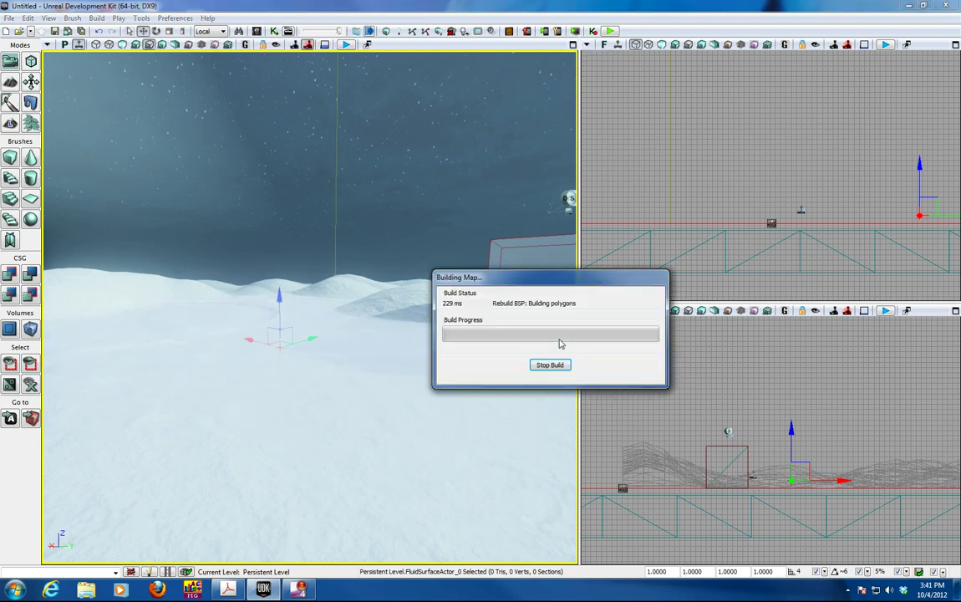